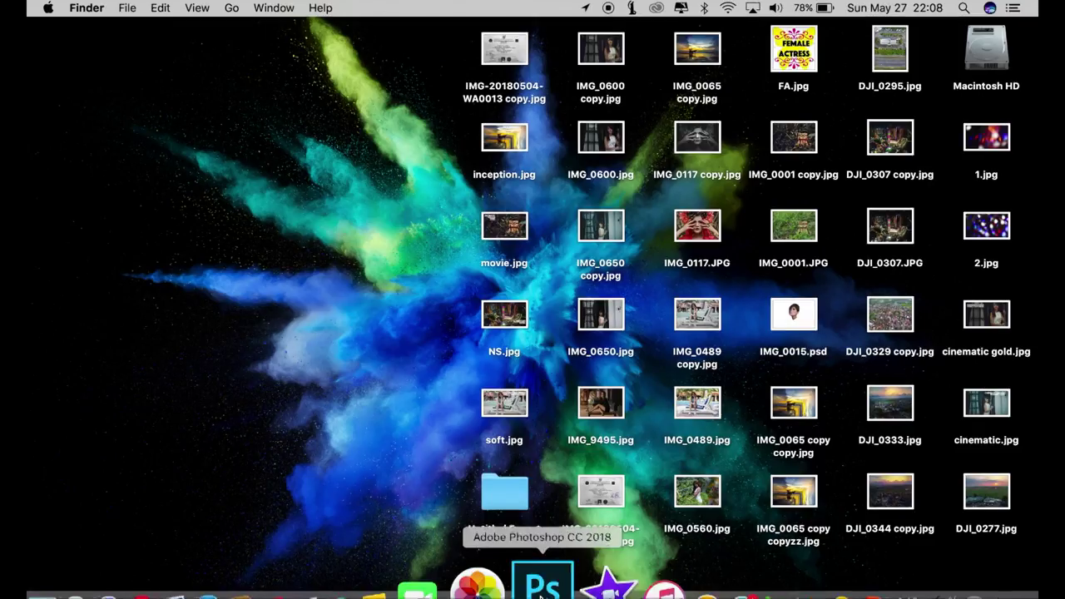
Launch Photoshop CC 2018 from the Dock icon
left_click(541, 520)
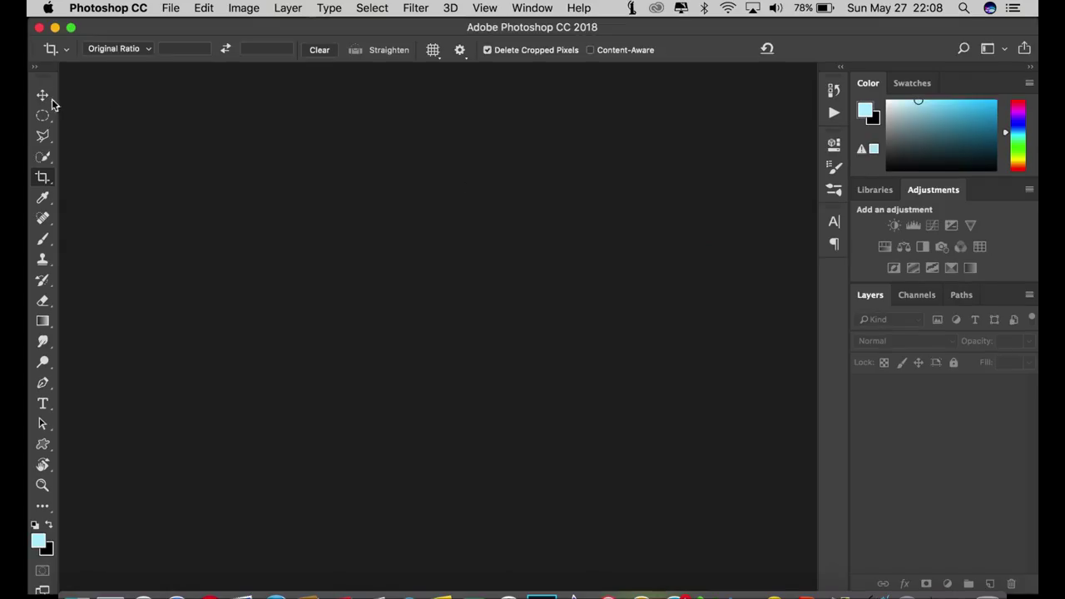
Open IMG_9495.jpg and duplicate its Background layer into Background copy
left_click(44, 96)
left_click(171, 8)
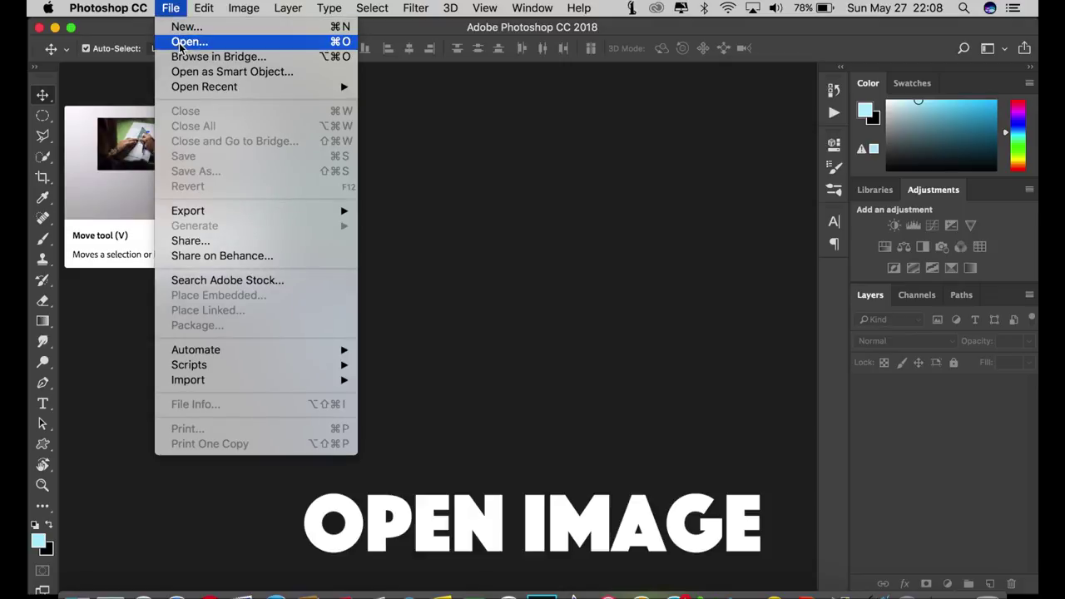
left_click(188, 41)
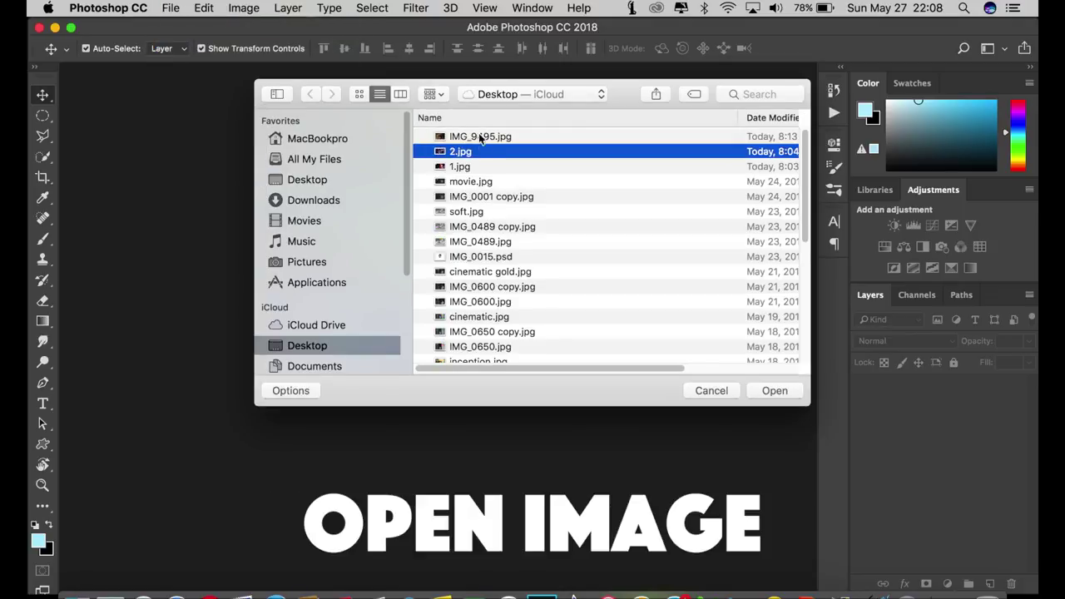
left_click(480, 138)
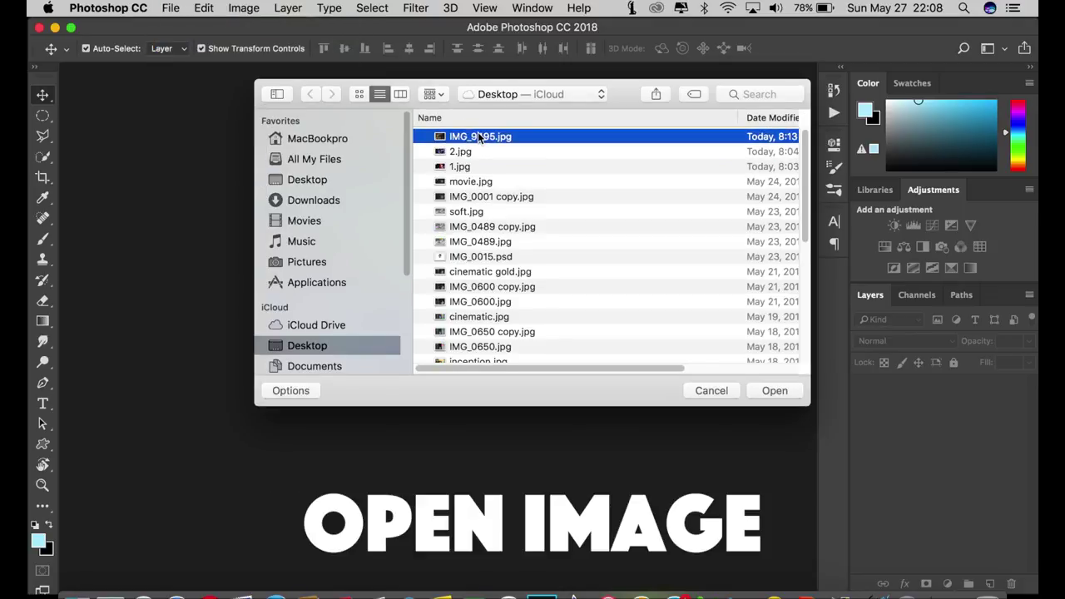
left_click(775, 391)
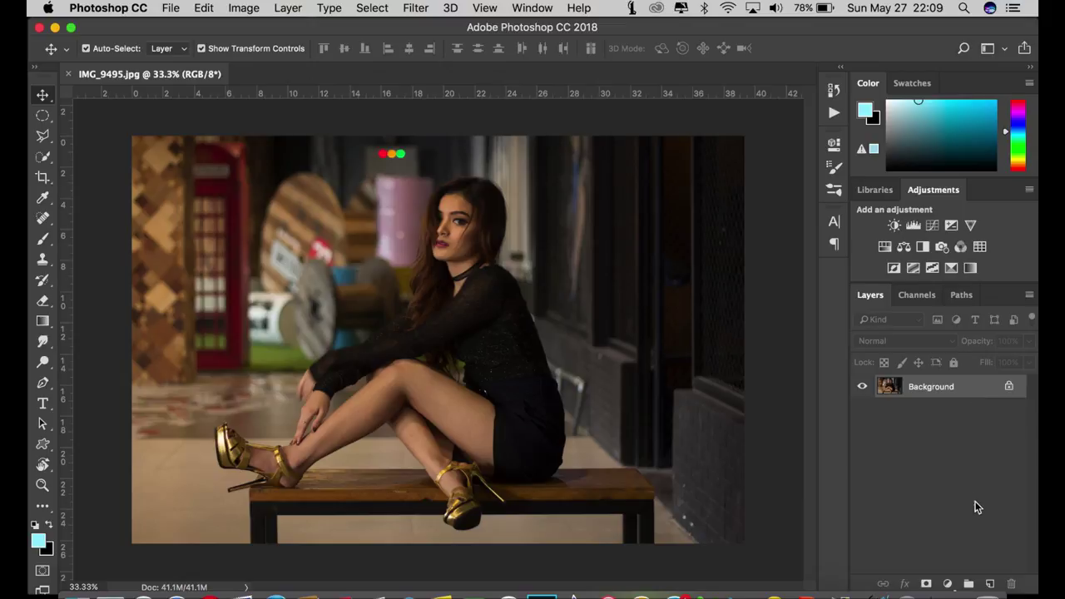
left_click_drag(946, 388, 990, 584)
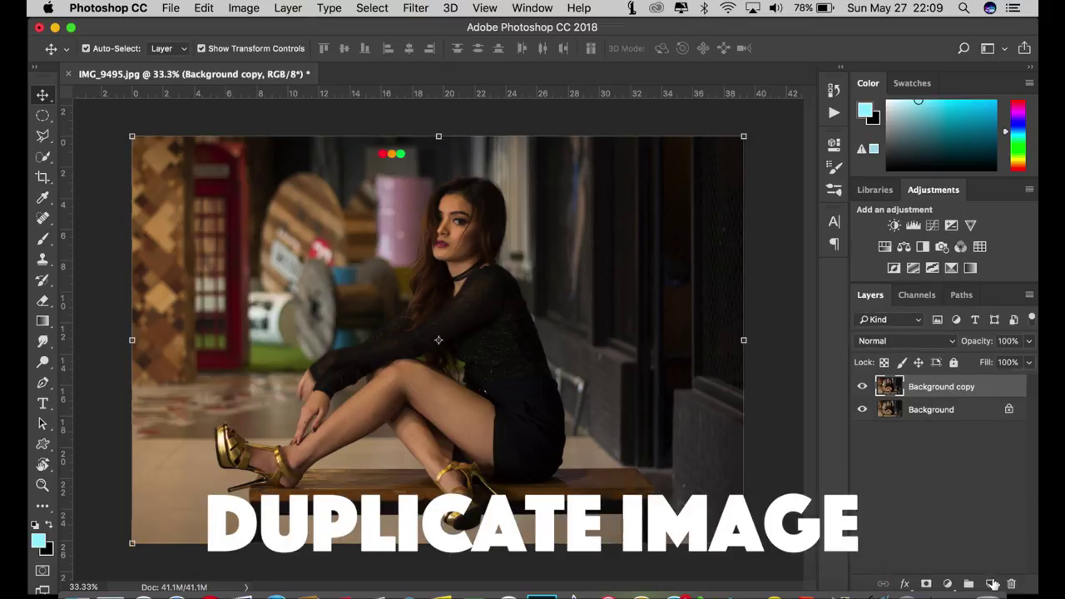
left_click(415, 7)
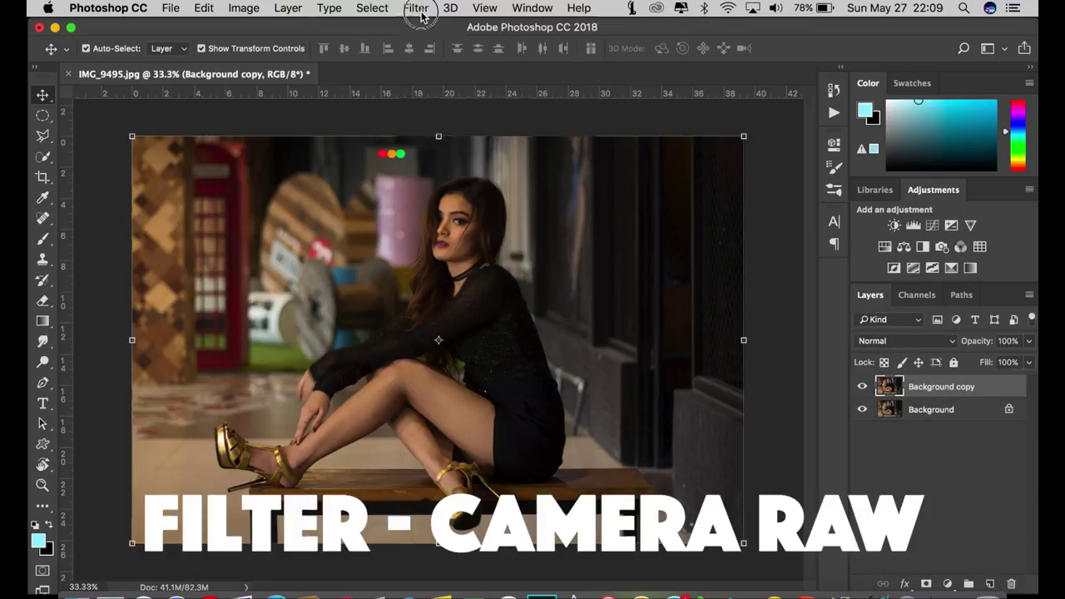
In Camera Raw Basic, set Temperature -20, Highlights -37, Whites -33 and Shadows +100
left_click(498, 108)
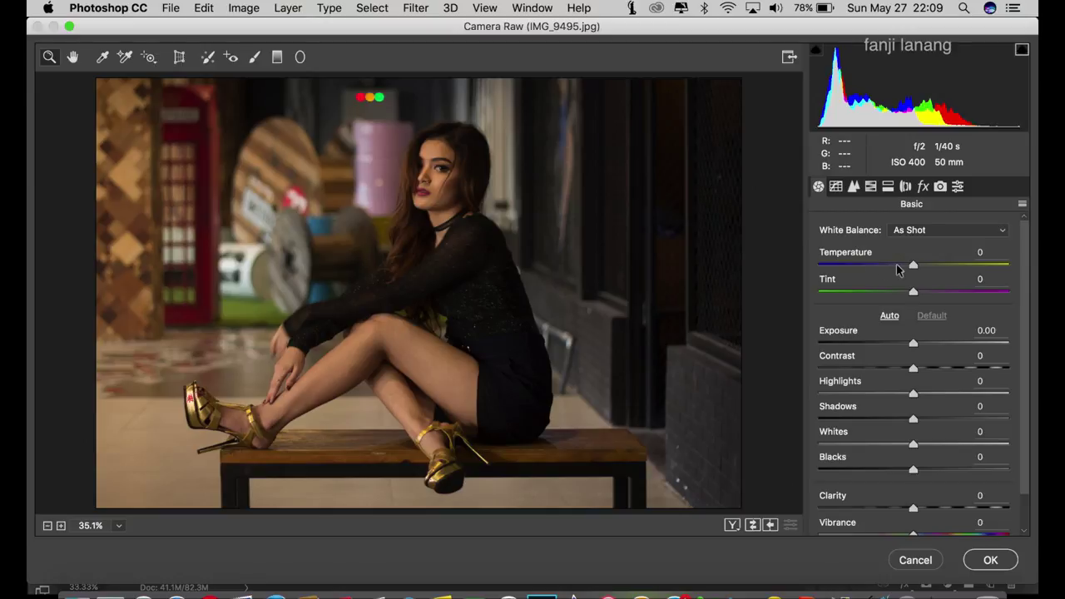
left_click(897, 263)
left_click_drag(897, 264, 894, 264)
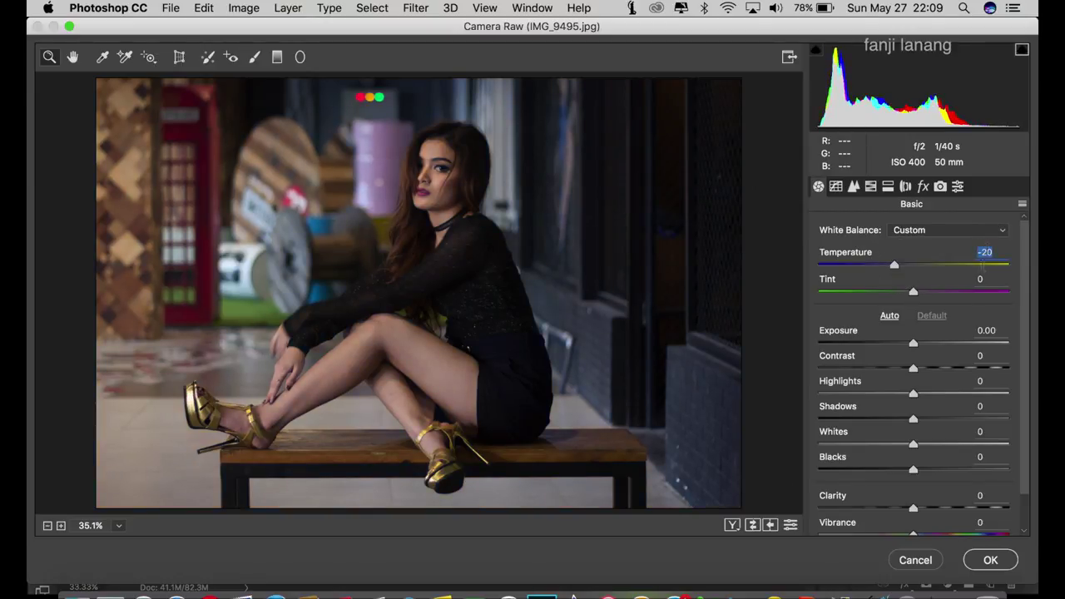
left_click(879, 395)
left_click(882, 444)
left_click_drag(915, 419, 1032, 420)
mouse_move(1024, 268)
left_mouse_down()
mouse_move(1025, 322)
mouse_move(1030, 237)
left_mouse_up()
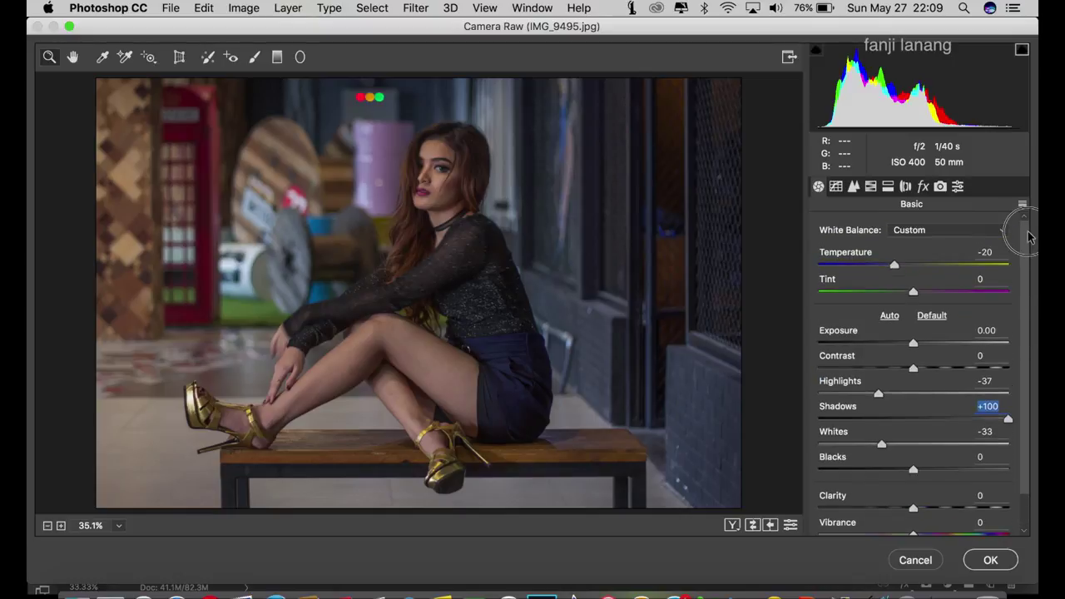
In the point Tone Curve, lift the black point to fade blacks and add a midtone point
left_click(836, 187)
left_click(839, 229)
left_click(897, 229)
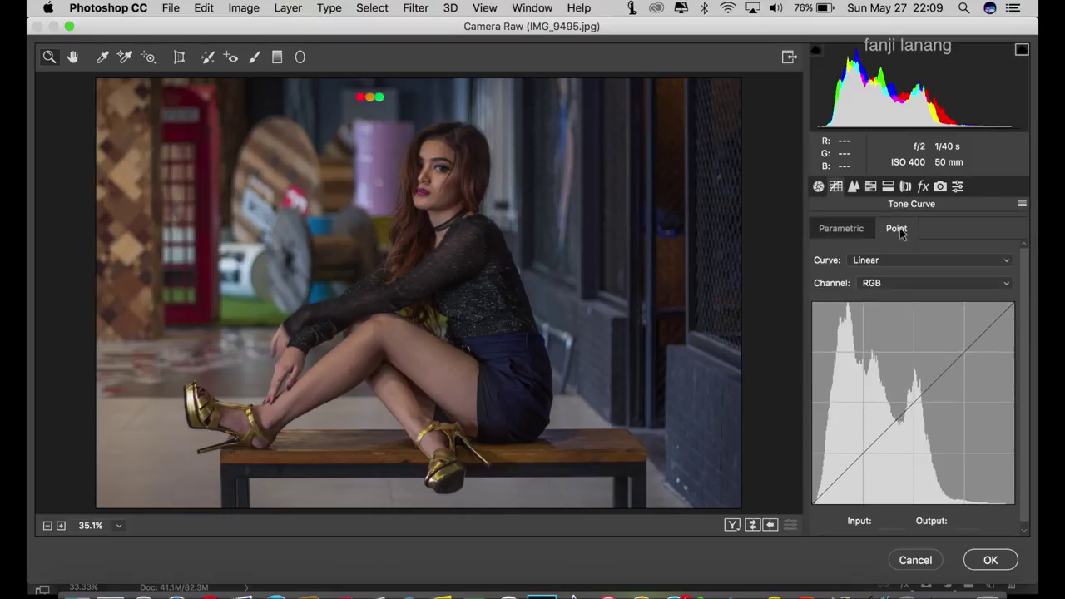
mouse_move(813, 504)
left_mouse_down()
mouse_move(812, 491)
mouse_move(849, 472)
left_mouse_up()
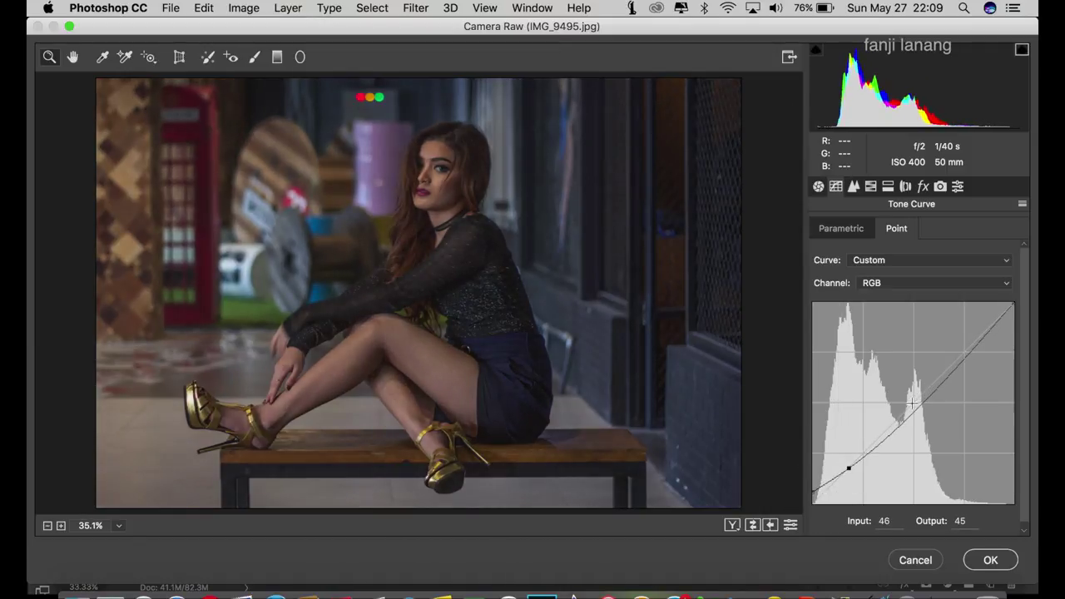
left_click(912, 404)
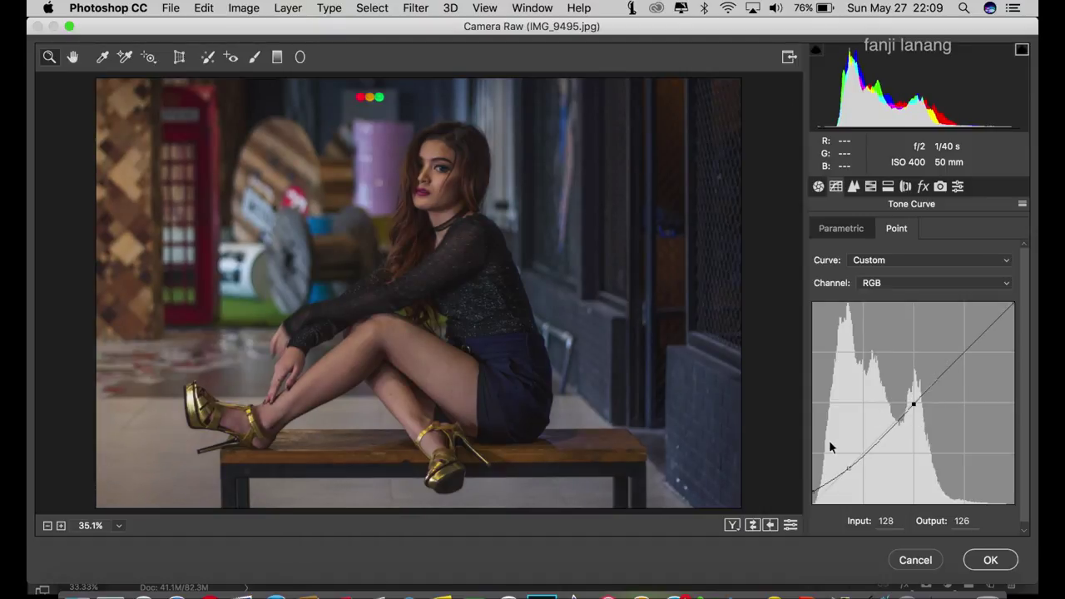
In the HSL Hue adjustments, set Blues to -57 and Aquas to +100
left_click(855, 186)
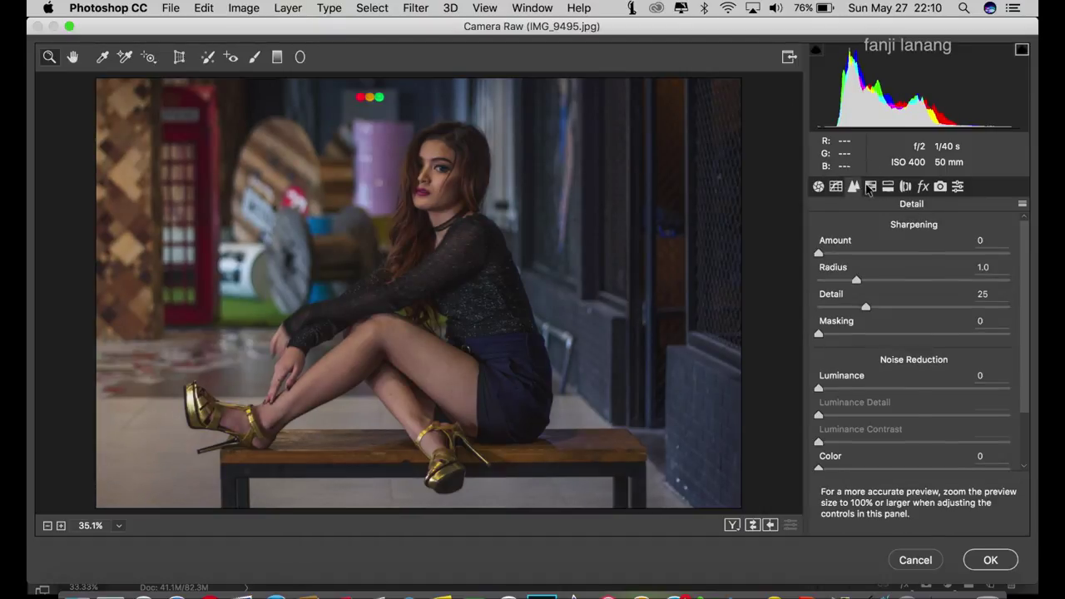
left_click(870, 187)
left_click(834, 252)
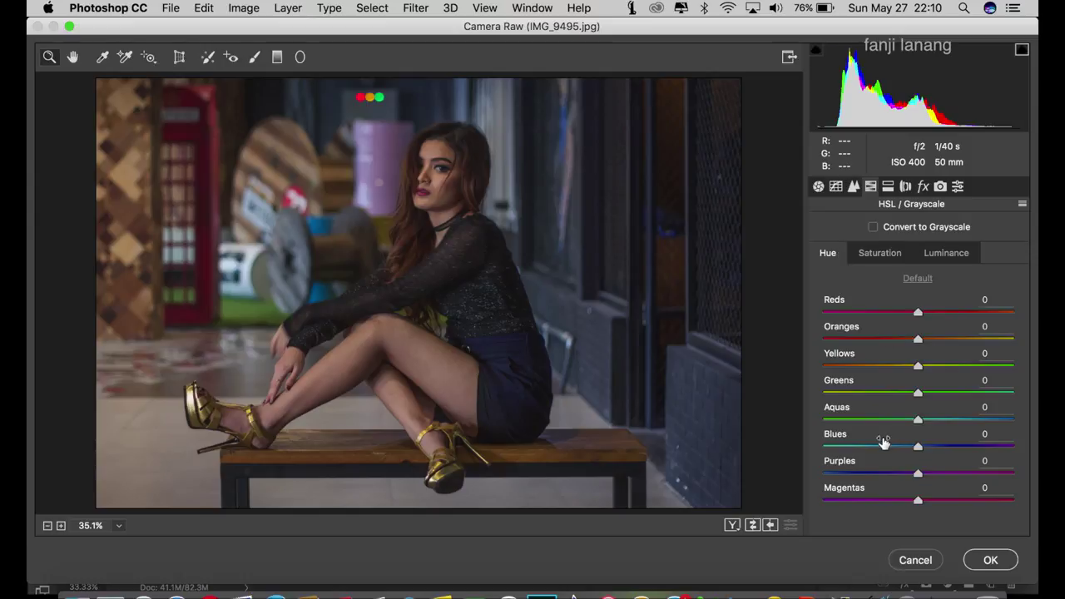
left_click_drag(885, 450, 799, 447)
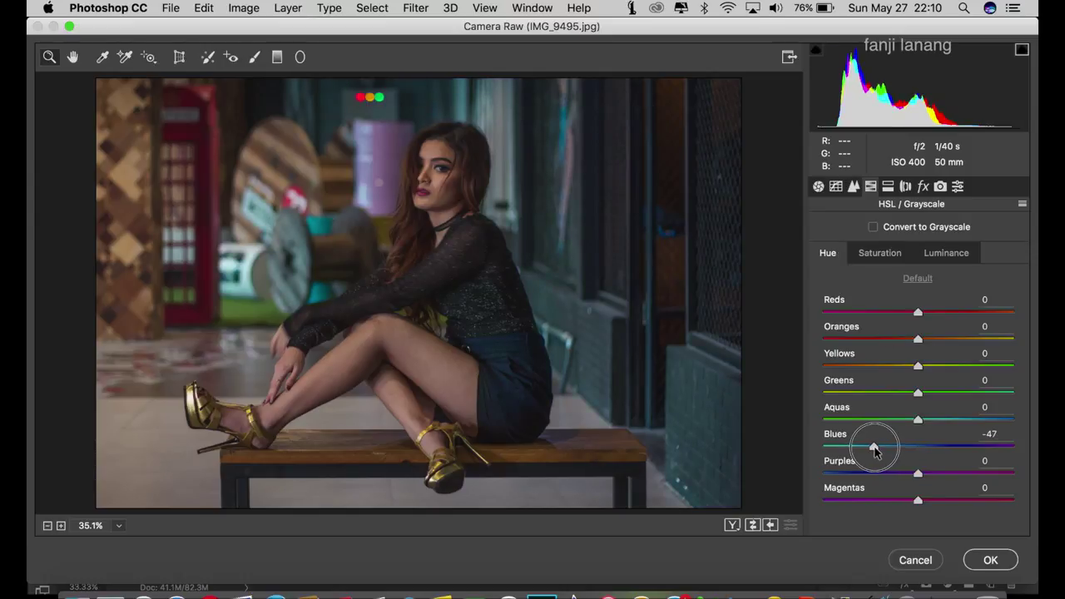
left_click_drag(799, 447, 862, 446)
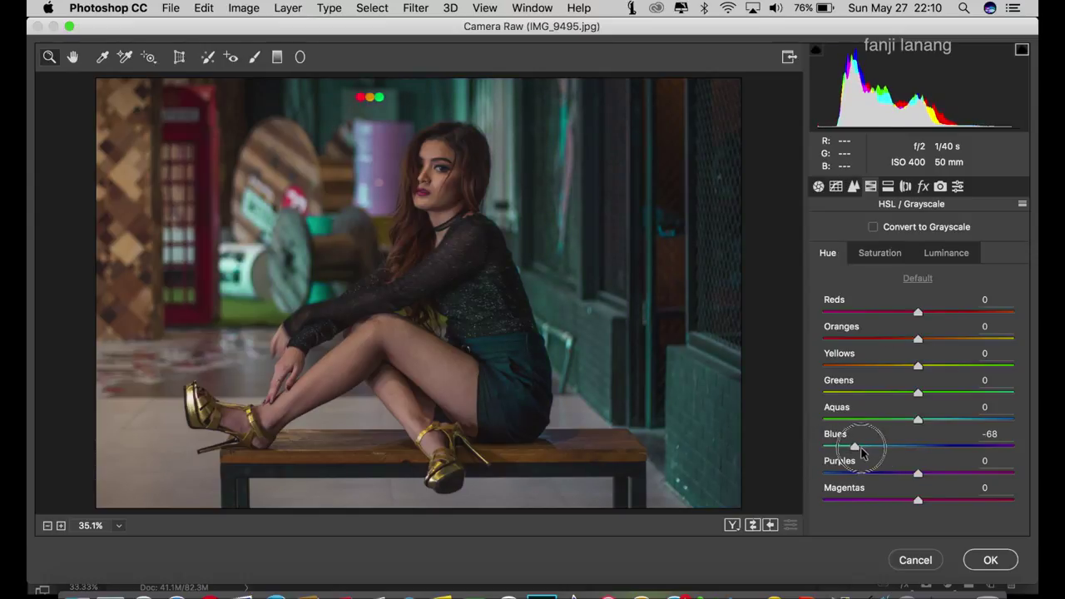
left_click_drag(921, 421, 1036, 409)
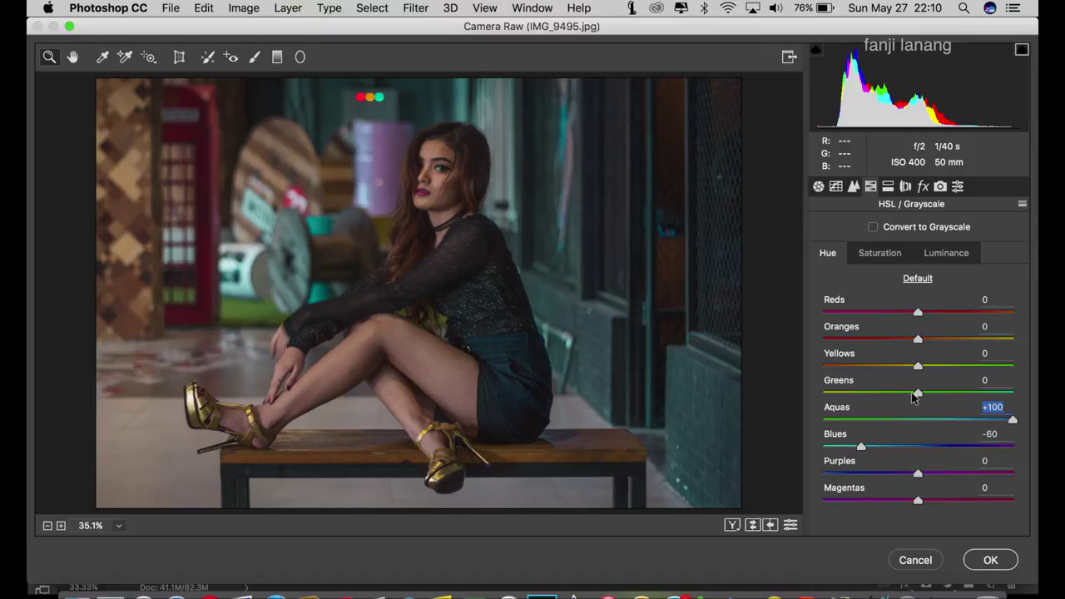
left_click_drag(861, 446, 864, 446)
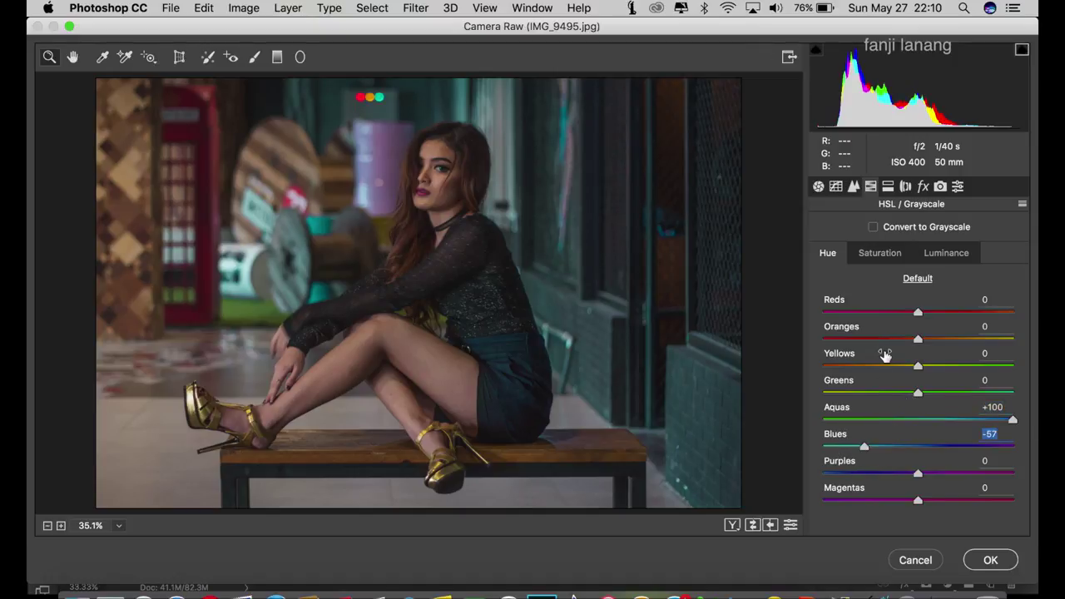
left_click(282, 56)
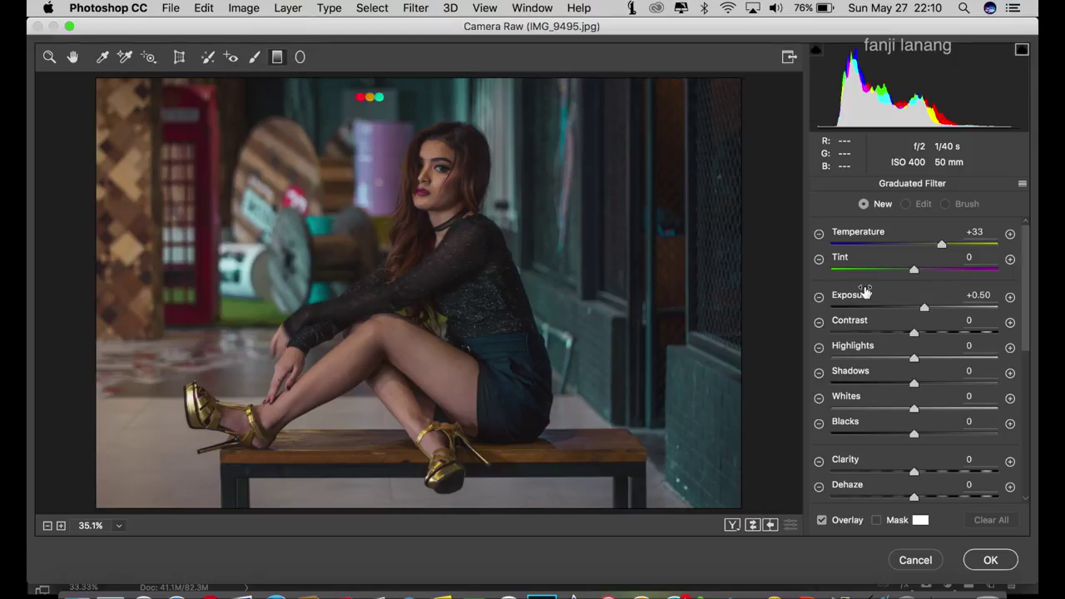
Draw a Temperature -60 graduated filter in from the photo's right side
left_click(819, 234)
left_click_drag(895, 252, 868, 258)
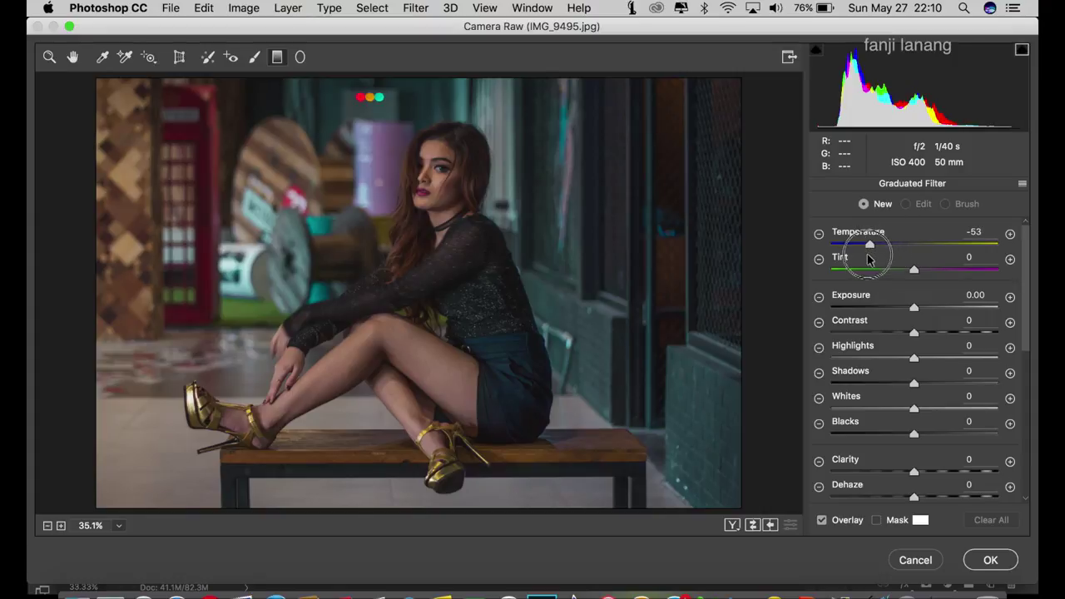
left_click_drag(868, 259, 862, 259)
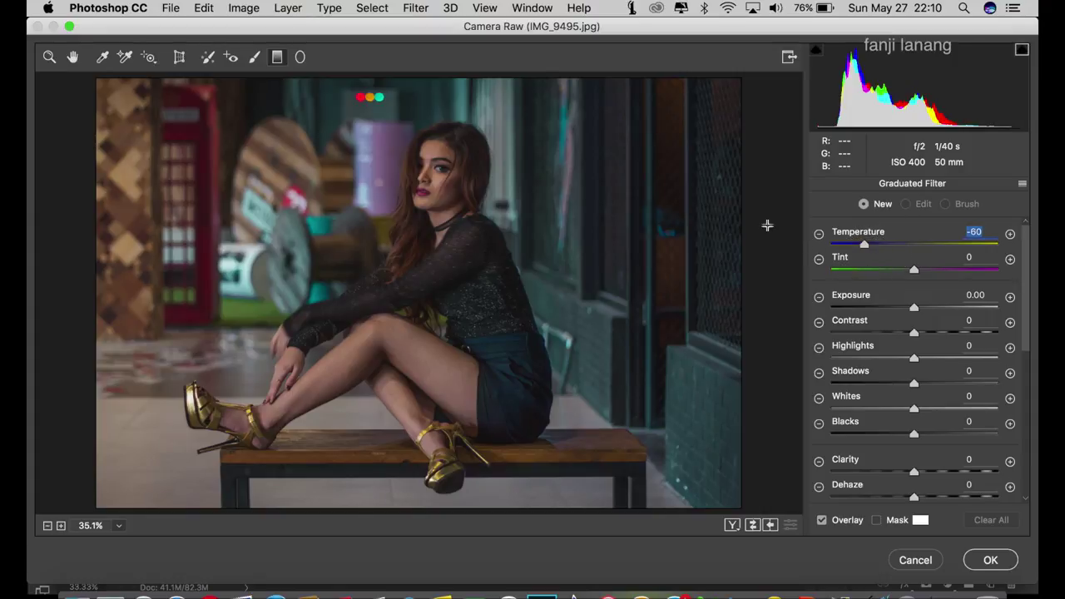
mouse_move(758, 193)
left_mouse_down()
mouse_move(513, 274)
mouse_move(416, 286)
mouse_move(331, 315)
mouse_move(353, 307)
left_mouse_up()
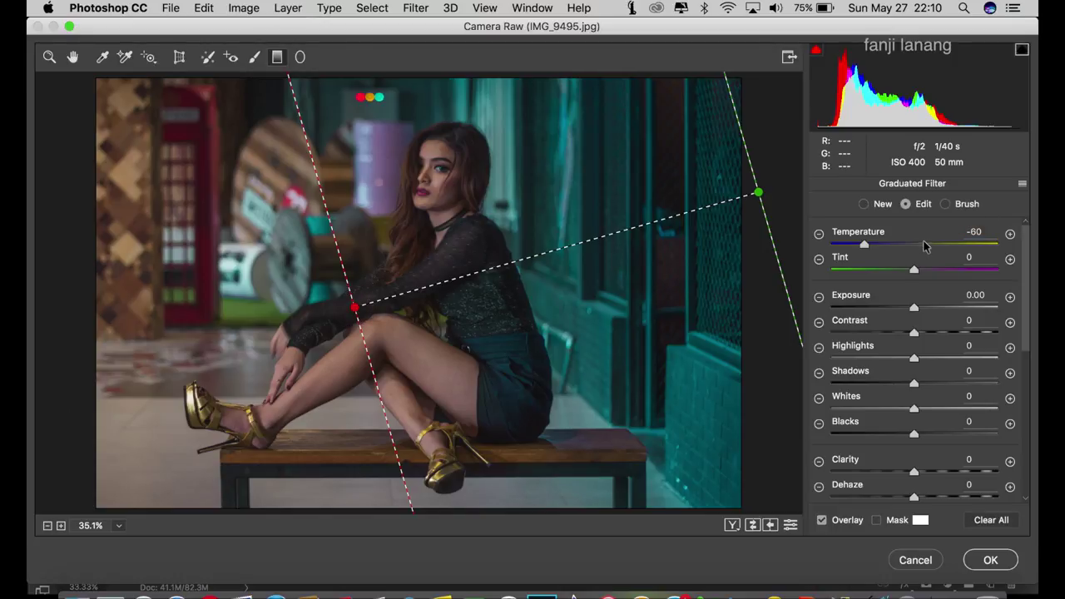
left_click(65, 228)
Add a second graduated filter from the upper left with Temperature 0 and Tint +64
left_click_drag(865, 244, 944, 246)
left_click_drag(91, 168, 326, 292)
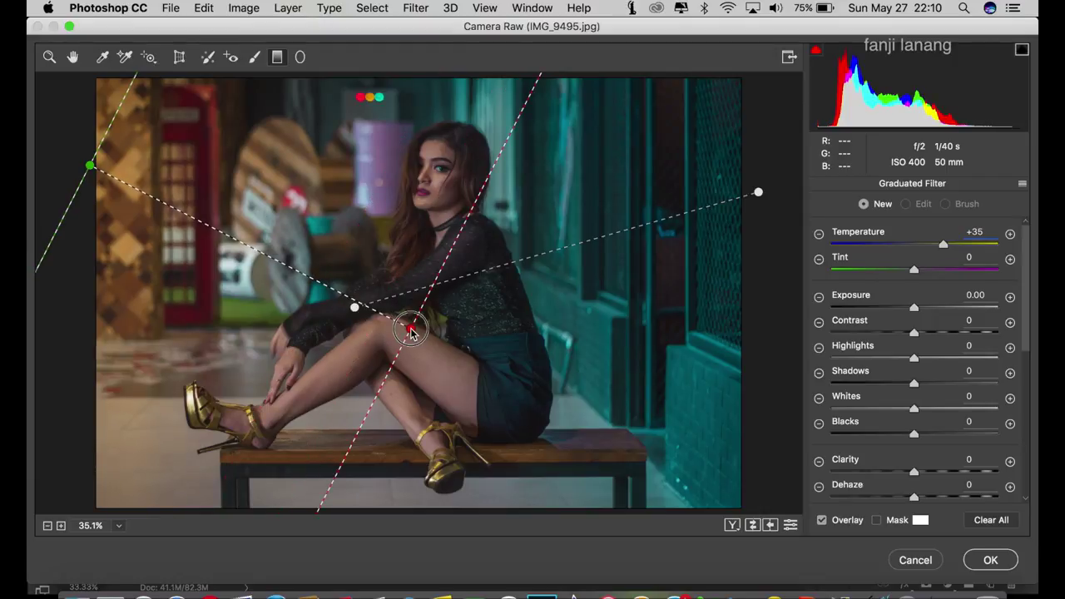
left_click_drag(326, 292, 410, 328)
double_click(946, 242)
mouse_move(932, 270)
left_mouse_down()
mouse_move(978, 272)
mouse_move(966, 284)
left_mouse_up()
left_click_drag(415, 330, 468, 371)
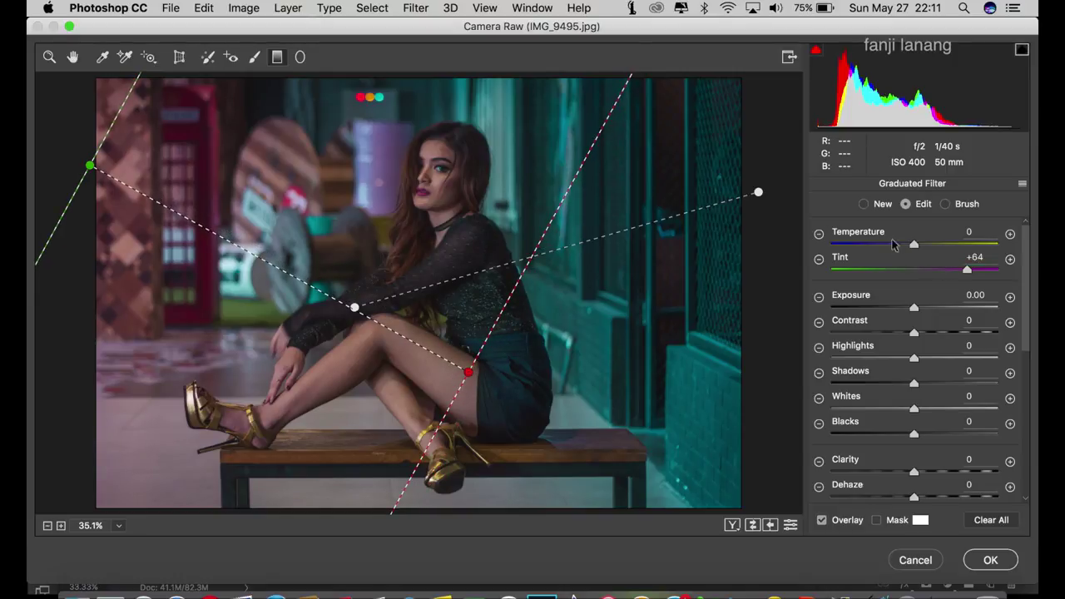
left_click(73, 57)
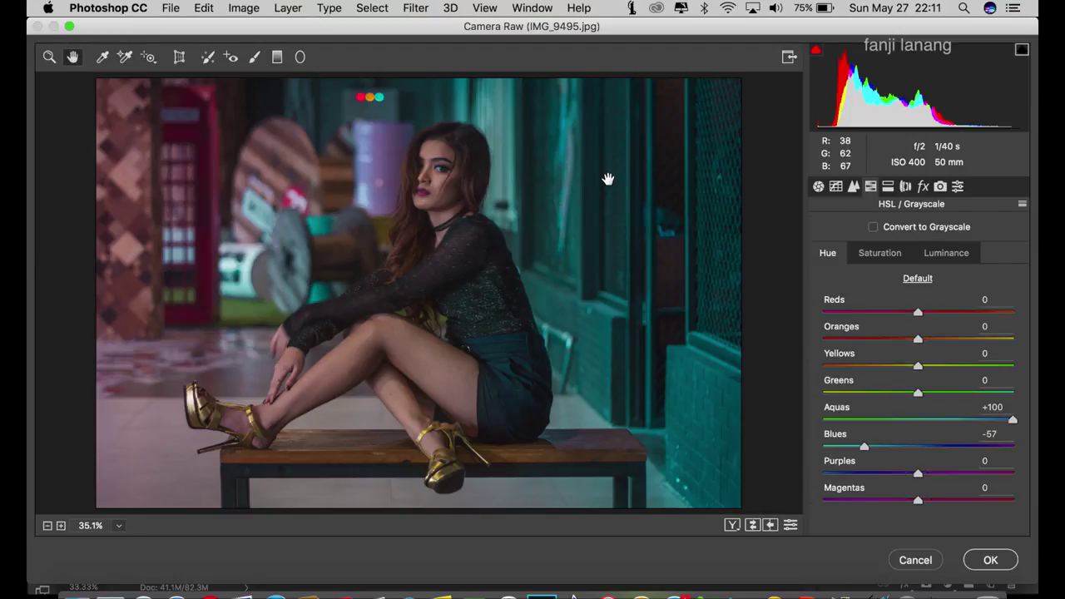
Compare the teal grade before and after, then commit the Camera Raw edits with OK
left_click(819, 186)
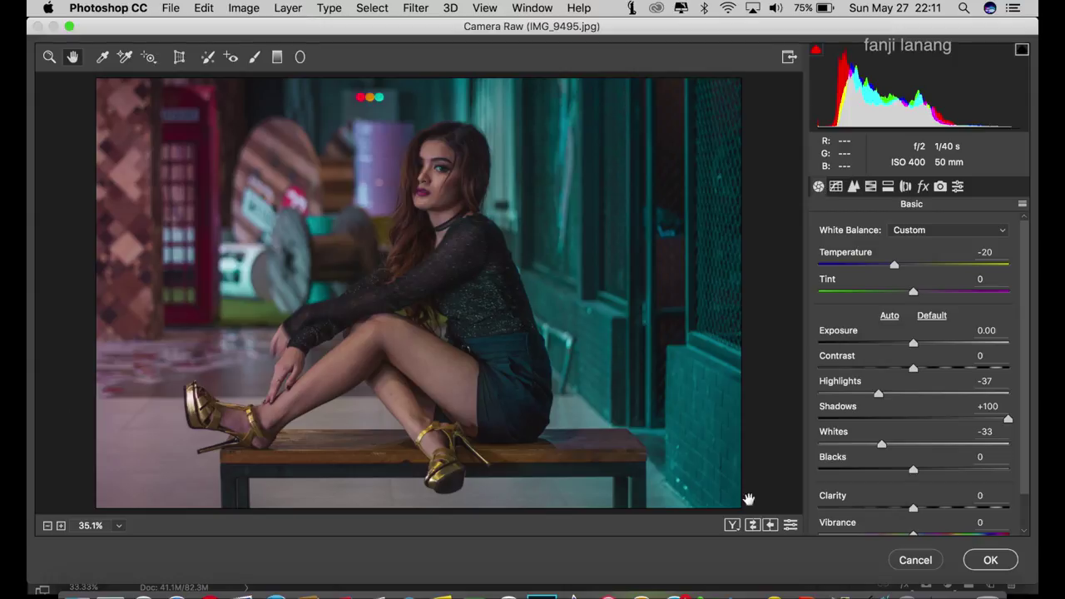
left_click(732, 525)
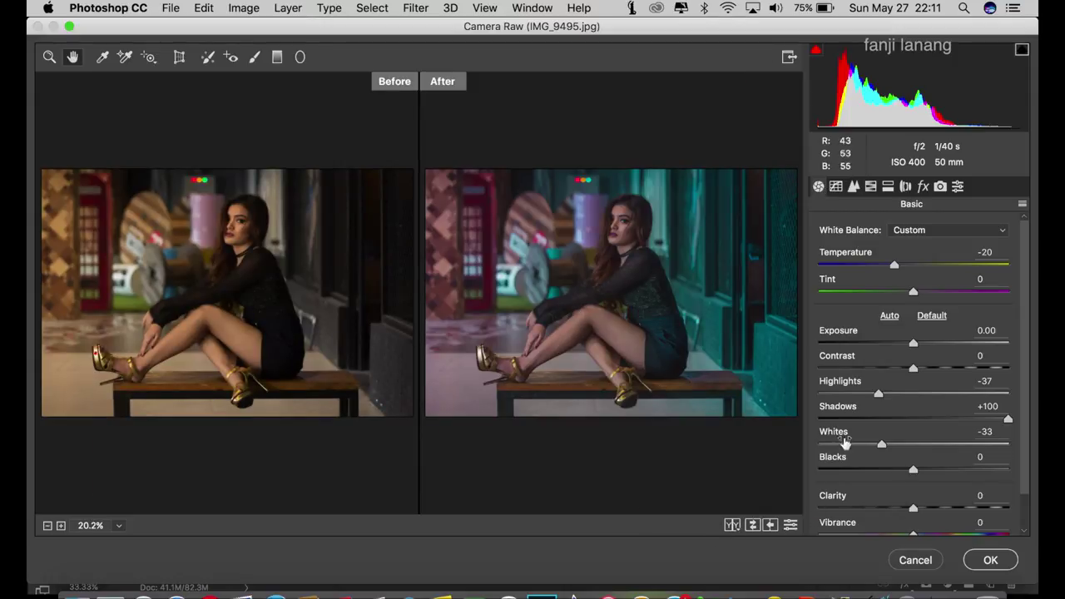
left_click(987, 561)
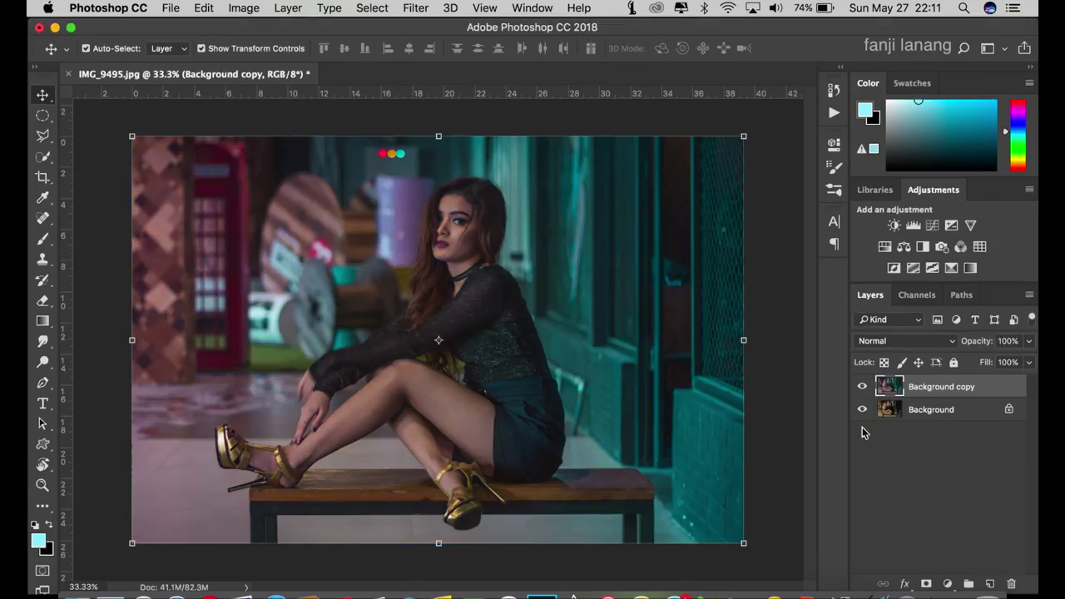
Open 2.jpg from the Desktop, dismissing the pixel aspect ratio notice
left_click(169, 7)
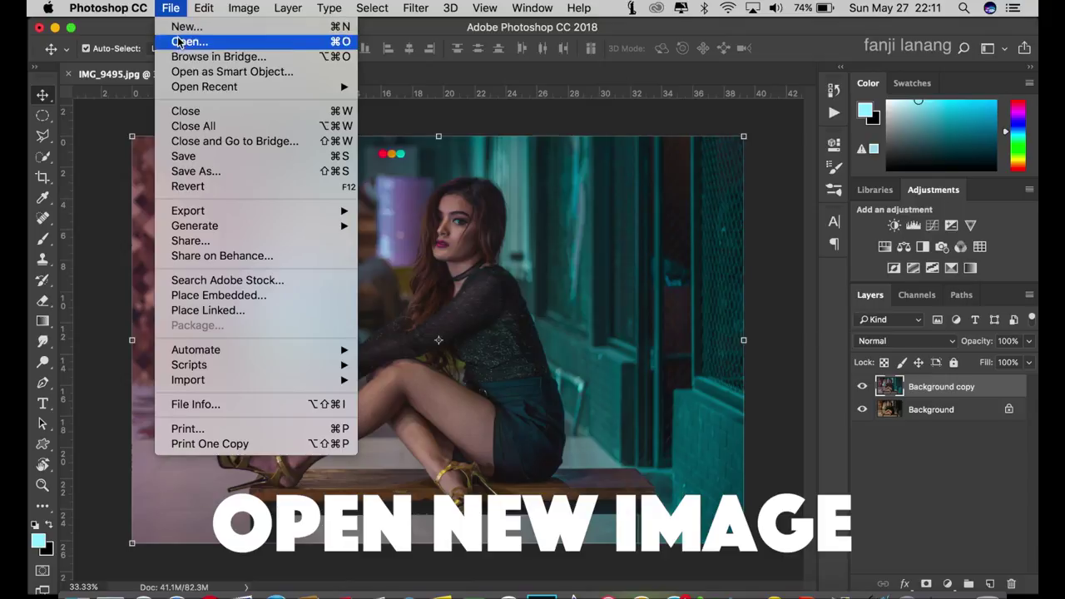
left_click(176, 39)
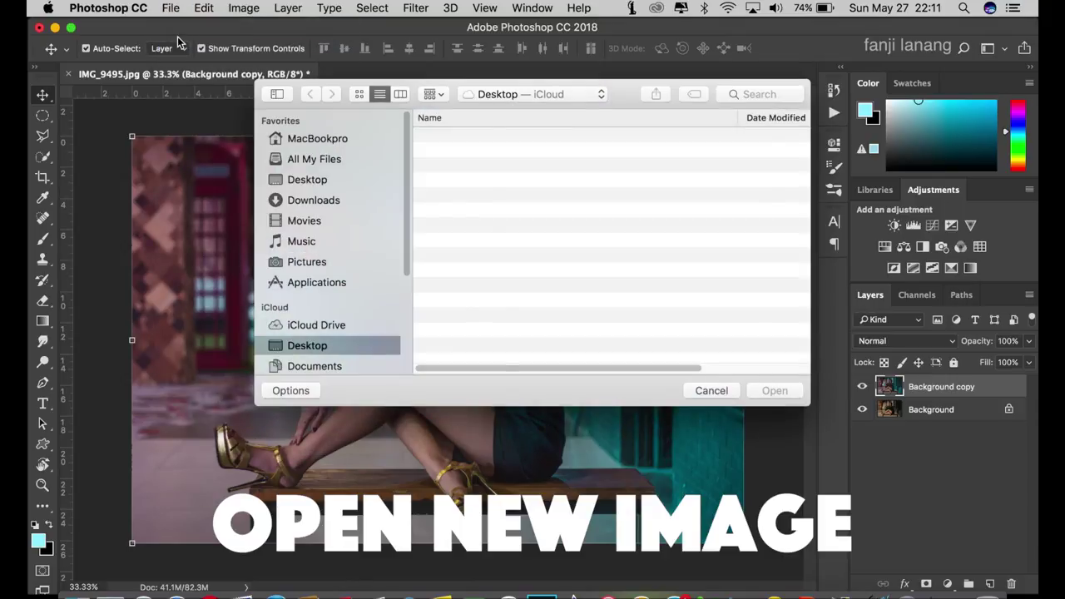
left_click(457, 157)
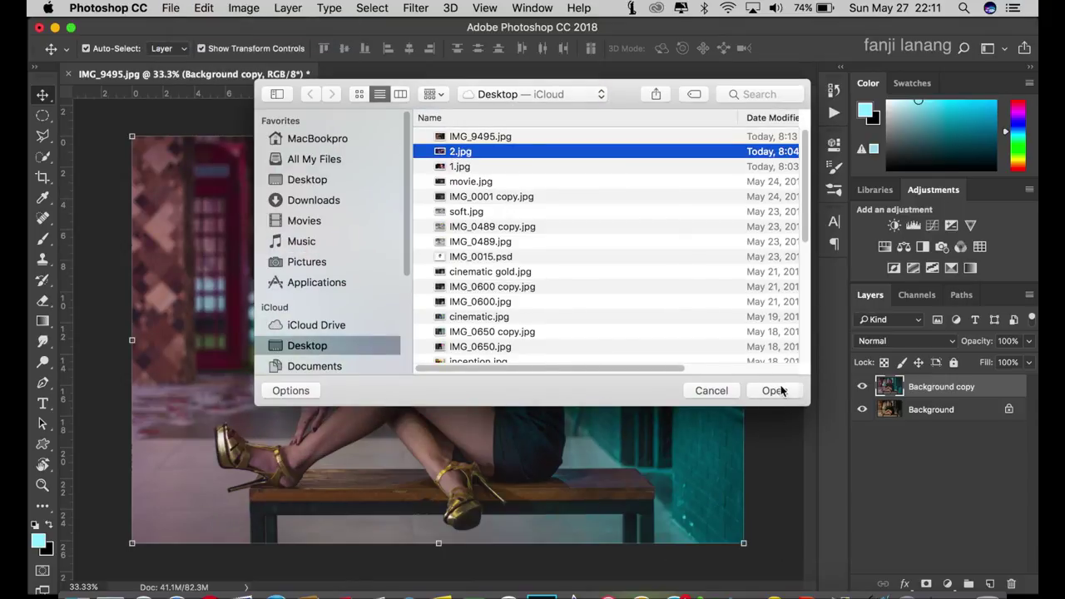
left_click(781, 390)
left_click(657, 243)
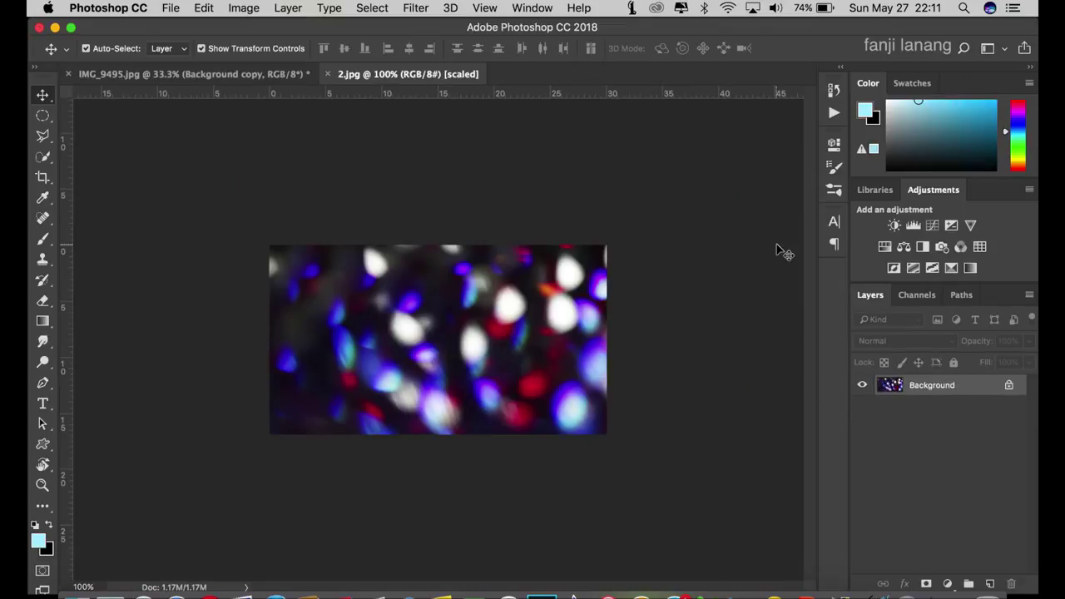
Drag 2.jpg into the portrait as Layer 1 and scale it over the right two-thirds
mouse_move(331, 237)
left_mouse_down()
mouse_move(261, 79)
mouse_move(462, 245)
left_mouse_up()
left_click_drag(516, 210, 743, 136)
left_click_drag(574, 271, 580, 543)
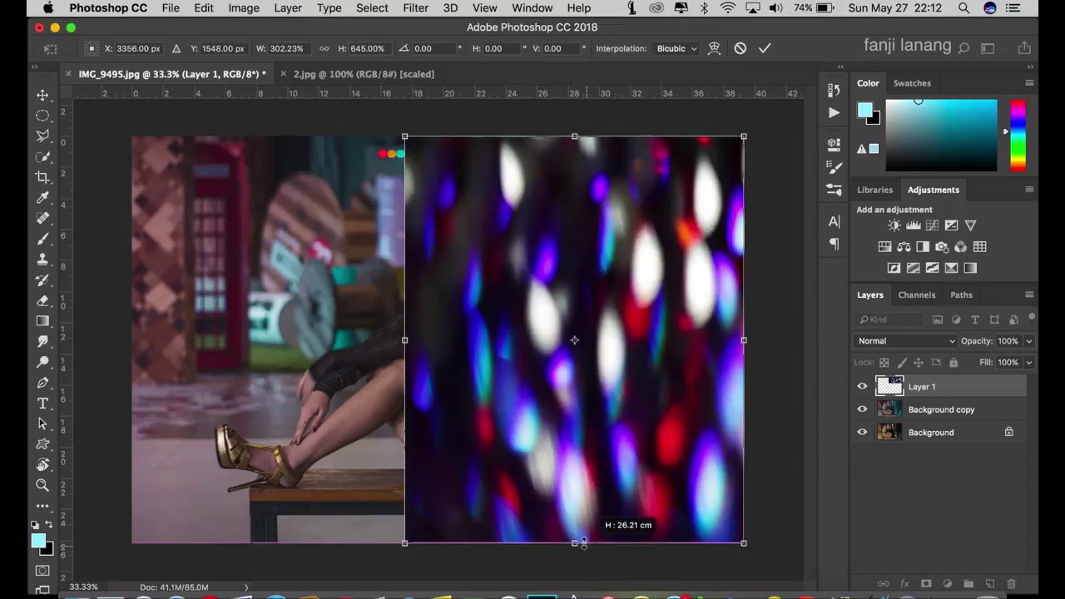
mouse_move(404, 339)
left_mouse_down()
mouse_move(369, 326)
mouse_move(327, 329)
left_mouse_up()
left_click_drag(538, 541, 538, 541)
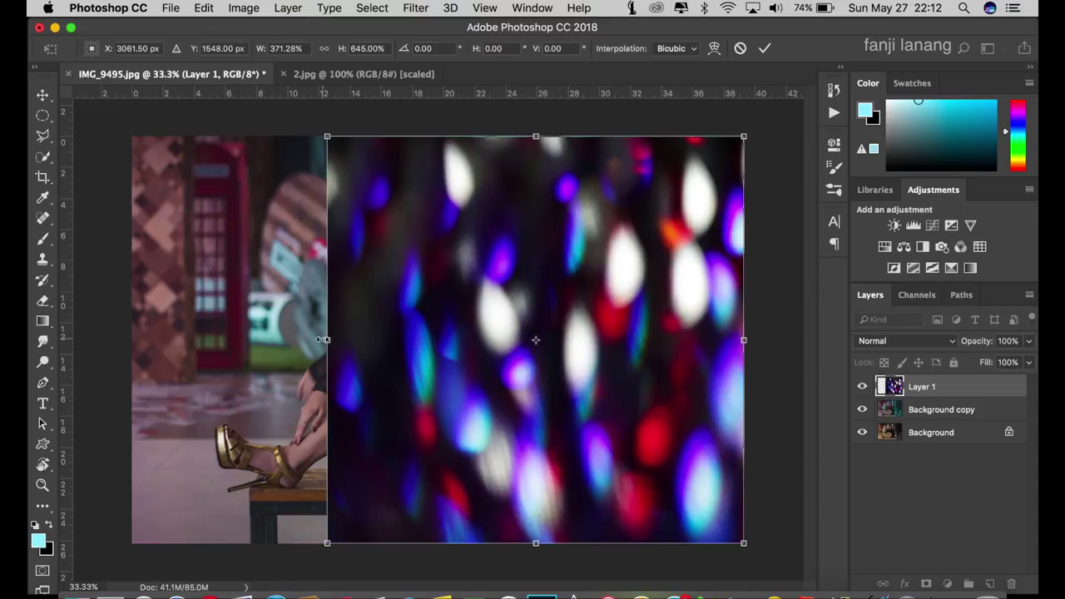
left_click_drag(323, 339, 310, 339)
left_click(761, 52)
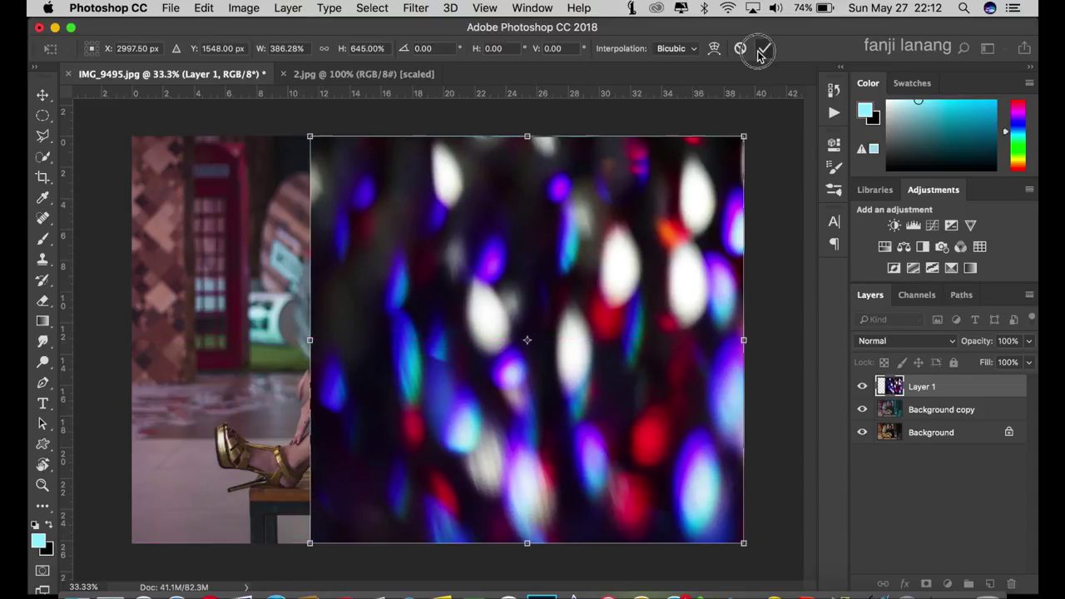
Set Layer 1 to Lighten blend mode and add a layer mask
left_click(898, 341)
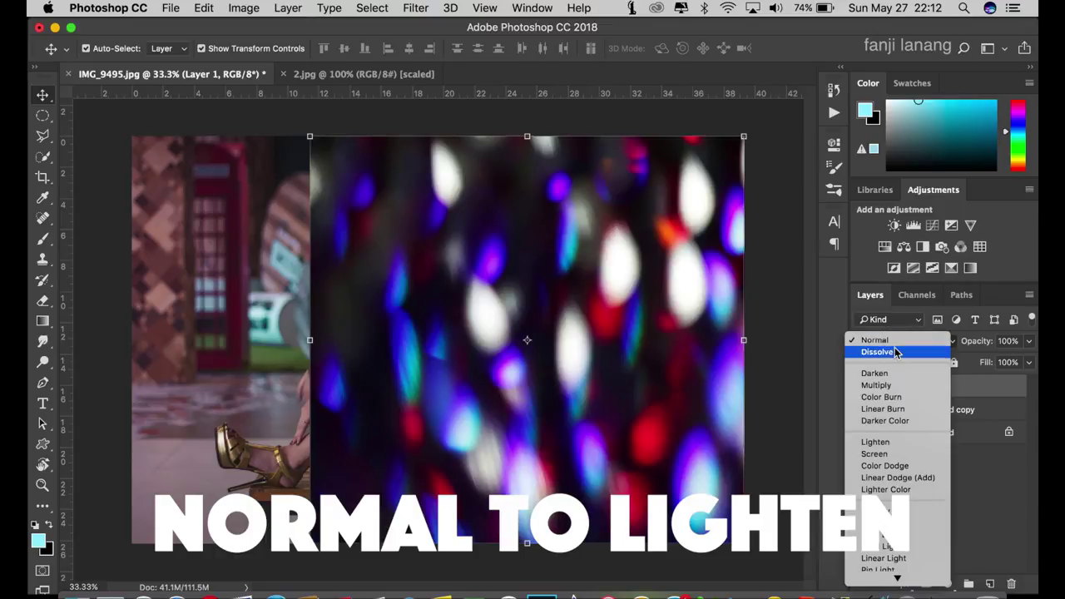
left_click(881, 439)
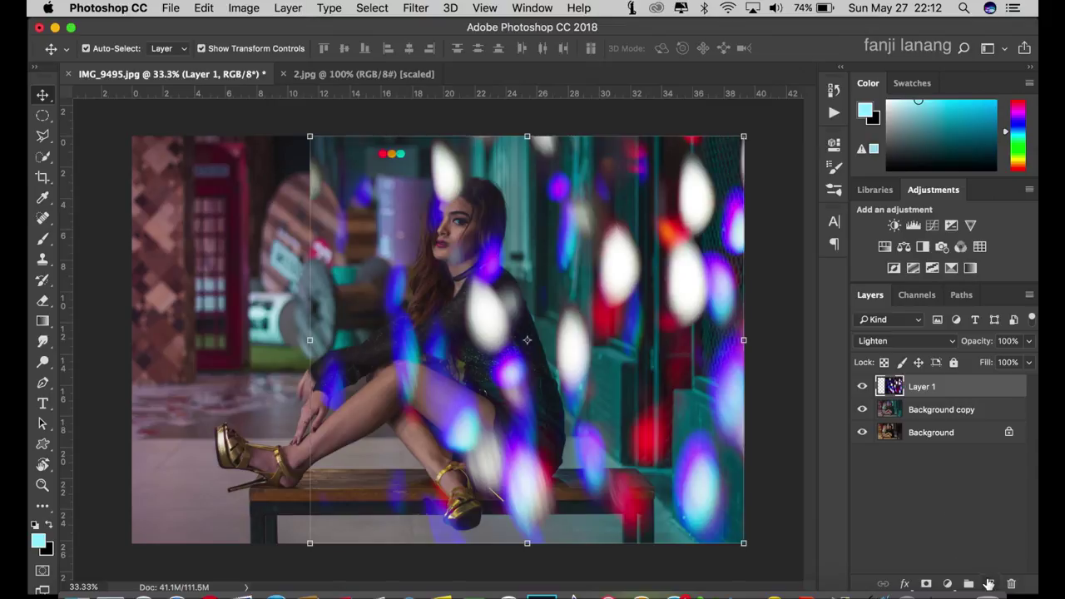
left_click(927, 584)
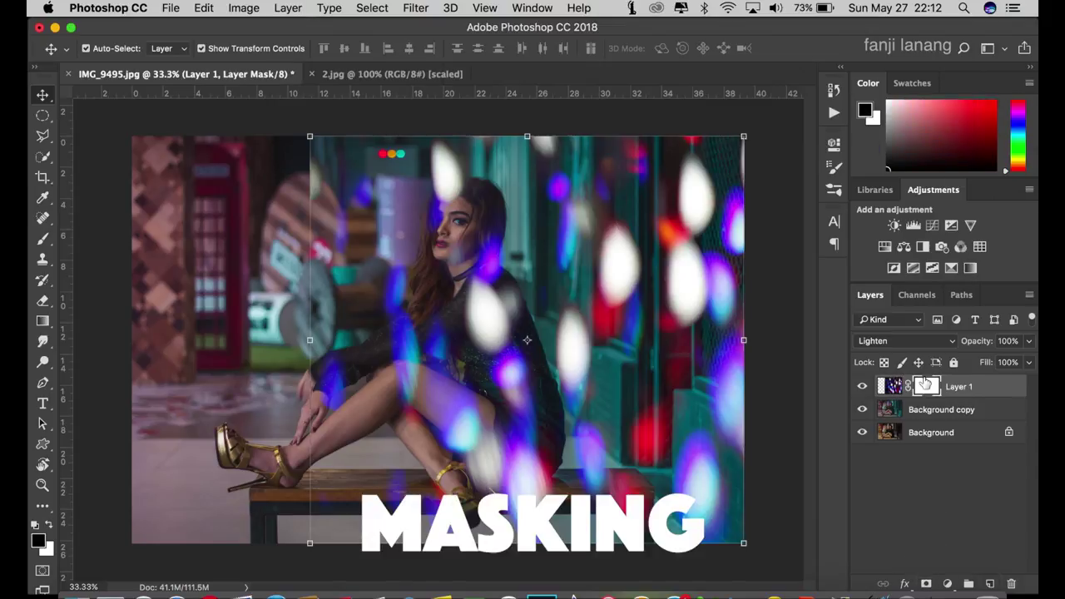
Paint black at 82% brush opacity on the mask to hide bokeh over the woman
left_click(43, 239)
left_click(100, 233)
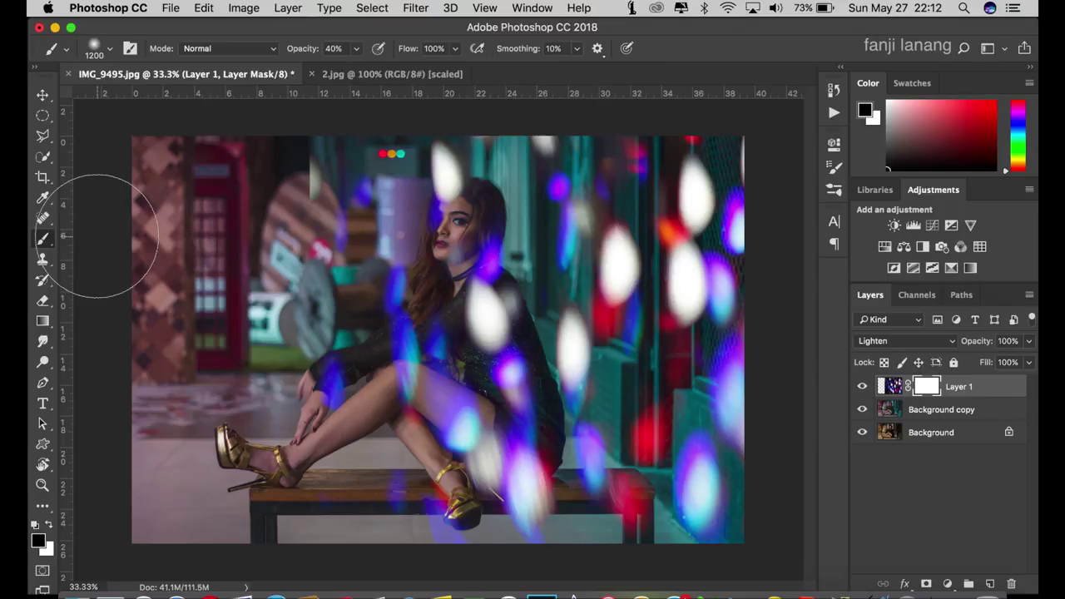
left_click(49, 524)
left_click(49, 525)
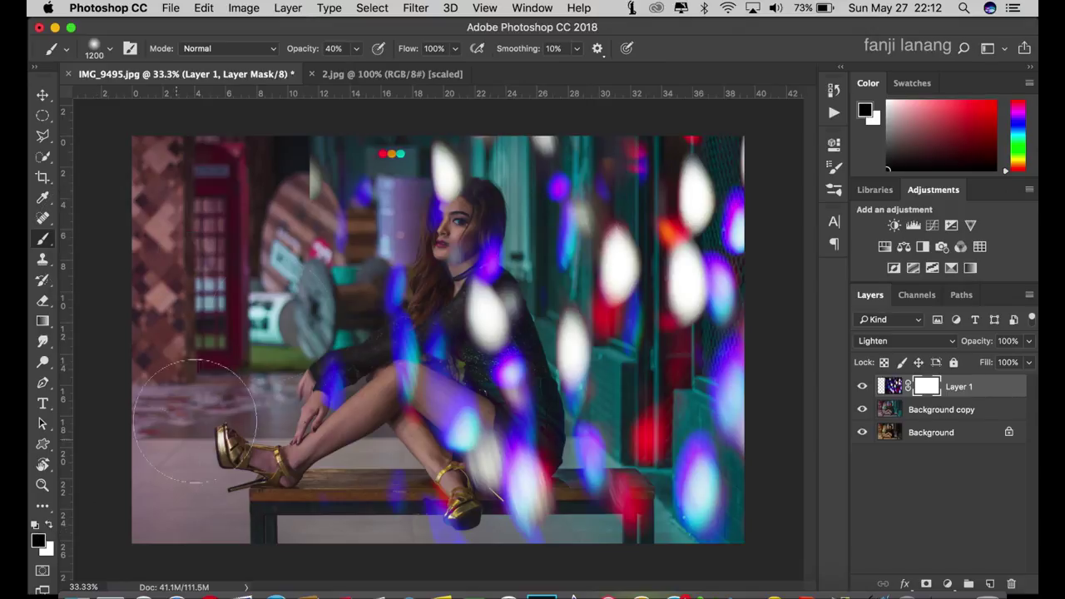
left_click_drag(362, 64, 391, 67)
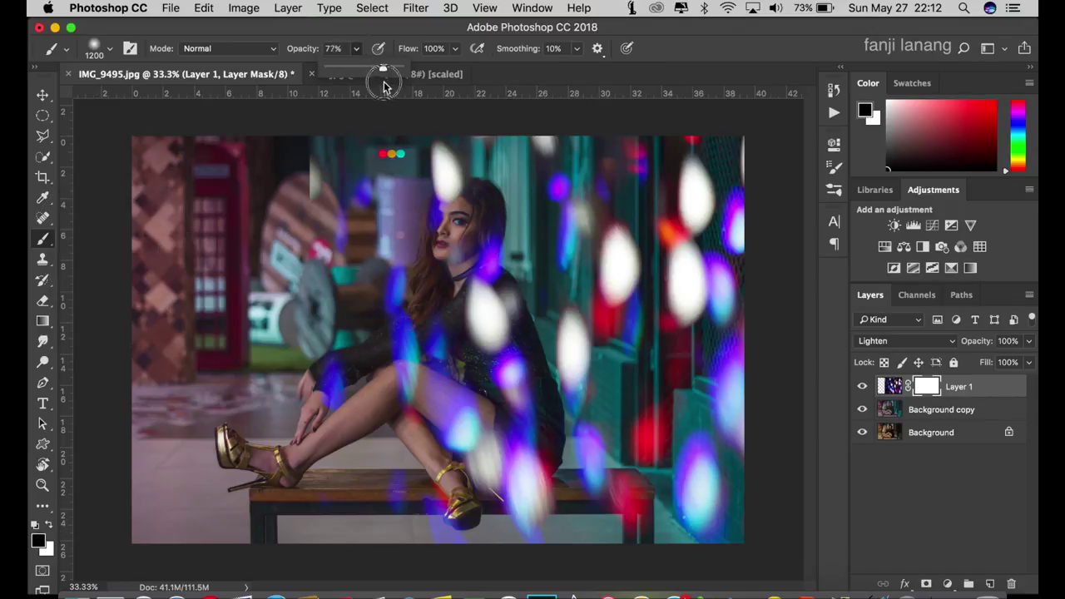
left_click_drag(310, 167, 309, 511)
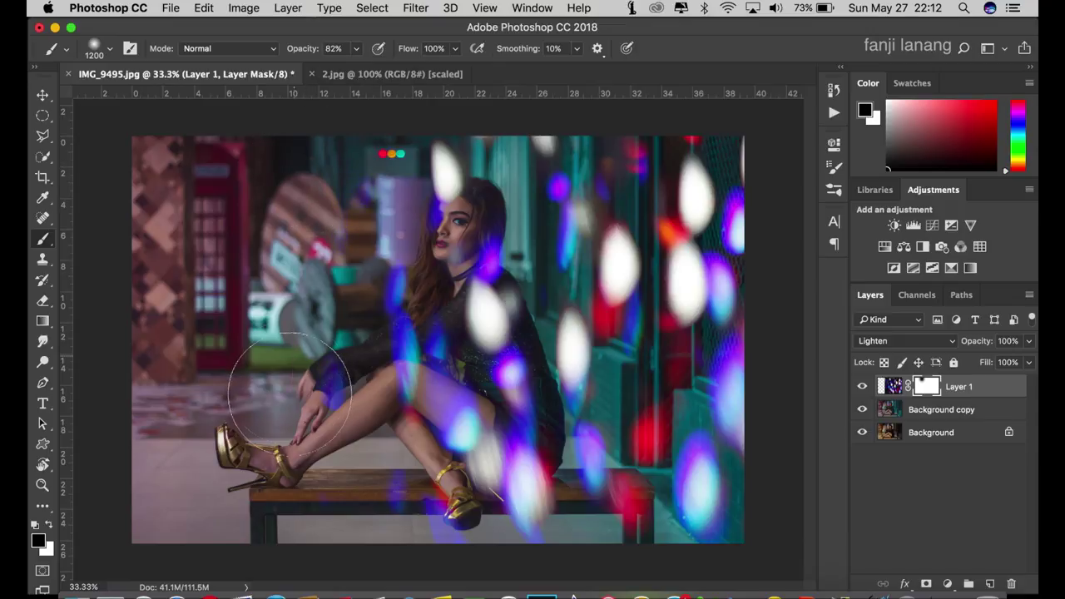
mouse_move(431, 266)
left_mouse_down()
mouse_move(440, 238)
mouse_move(487, 380)
mouse_move(470, 281)
mouse_move(466, 400)
mouse_move(511, 499)
mouse_move(525, 466)
left_mouse_up()
mouse_move(612, 280)
left_mouse_down()
mouse_move(657, 250)
mouse_move(761, 380)
mouse_move(761, 450)
left_mouse_up()
mouse_move(466, 249)
left_mouse_down()
mouse_move(487, 309)
mouse_move(477, 261)
left_mouse_up()
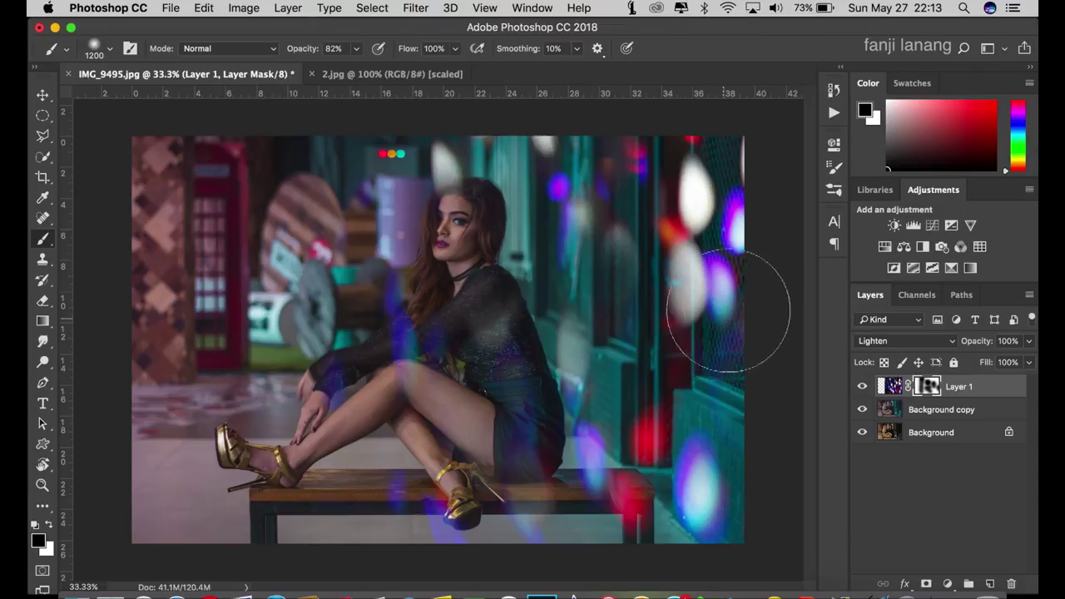
left_click_drag(755, 178, 773, 330)
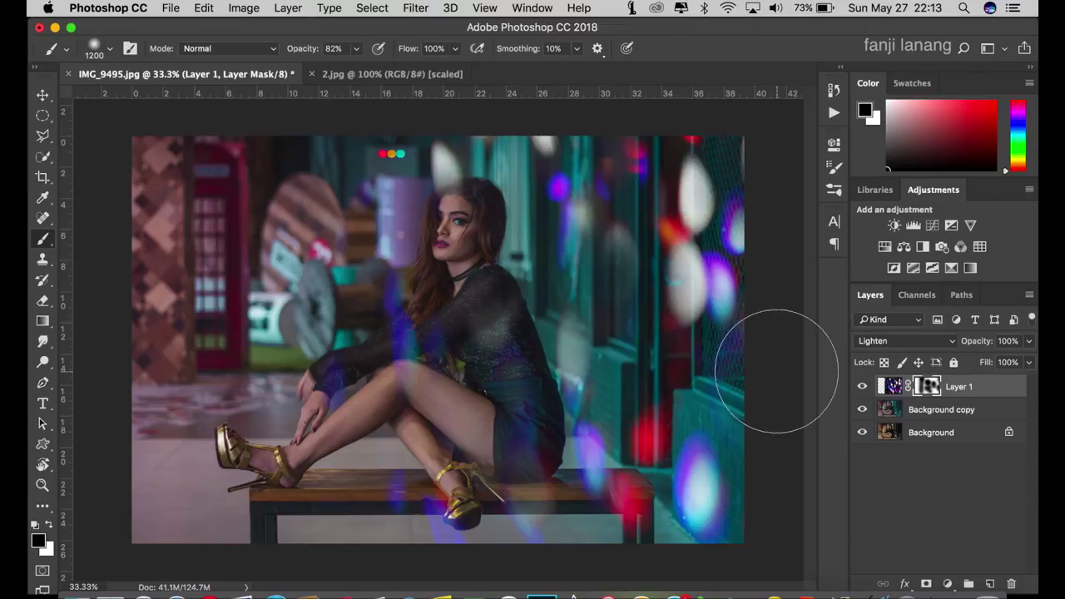
Open the second bokeh image 1.jpg, dismissing the pixel aspect ratio notice
left_click(41, 98)
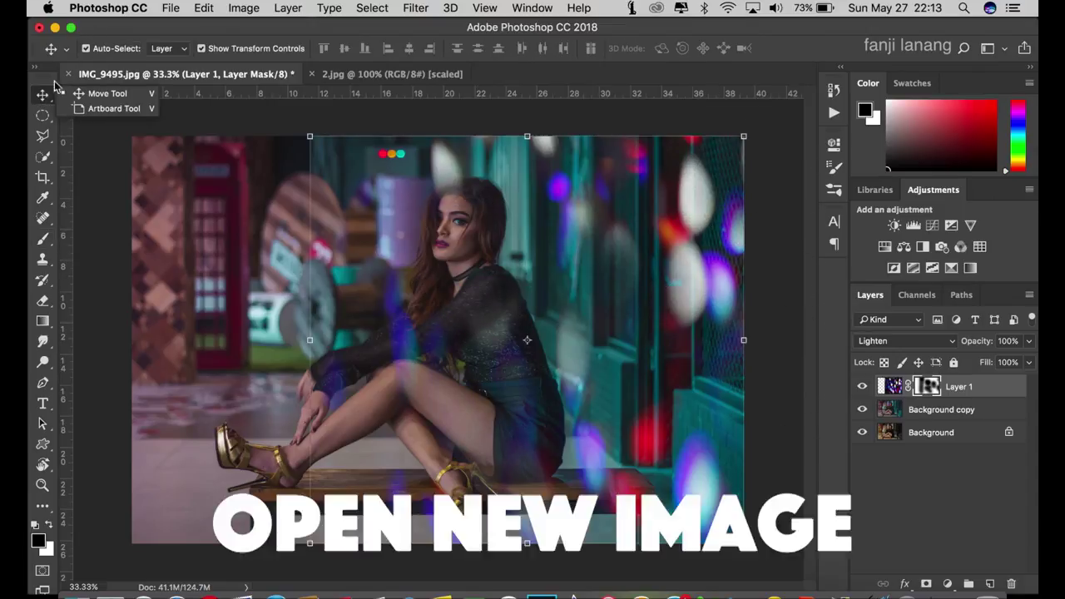
left_click(169, 7)
left_click(186, 45)
left_click(441, 166)
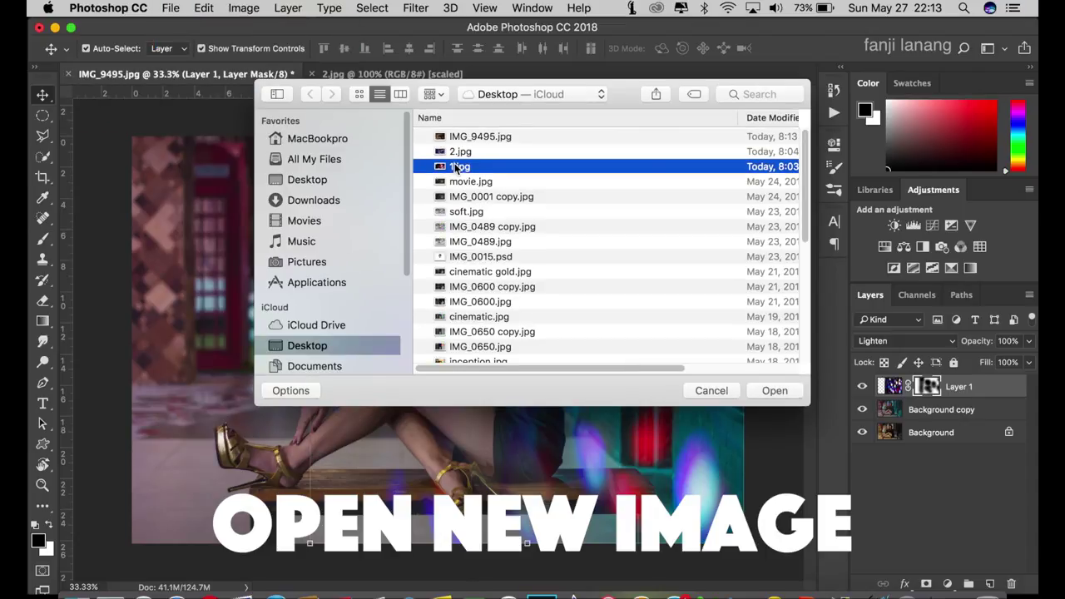
left_click(775, 390)
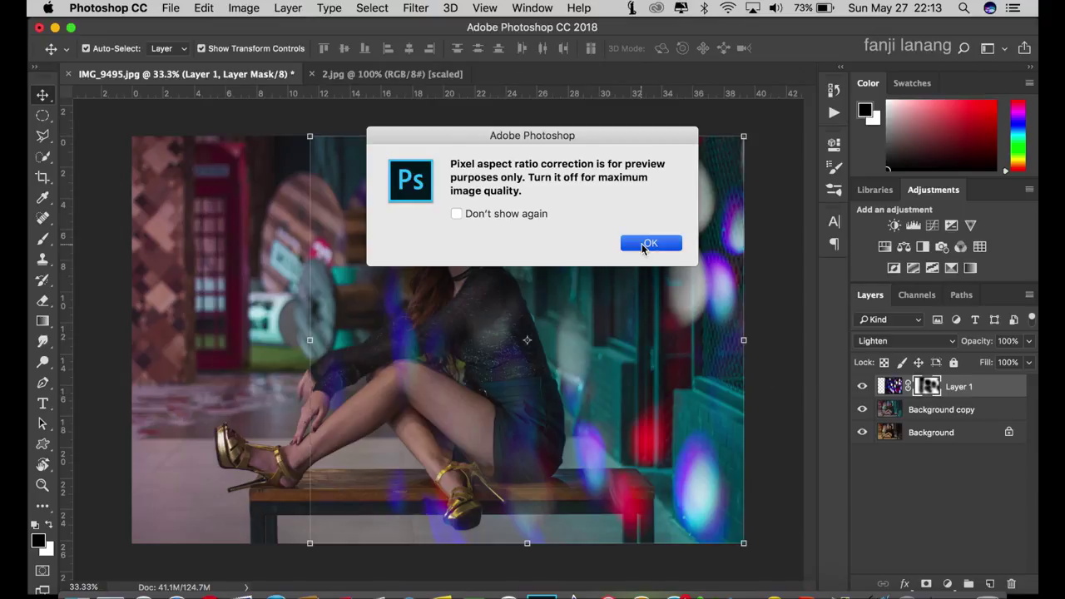
left_click(646, 245)
Drag 1.jpg into the portrait as Layer 2, rotate it sideways and stretch it over the left third
mouse_move(511, 355)
left_mouse_down()
mouse_move(177, 204)
mouse_move(171, 327)
left_mouse_up()
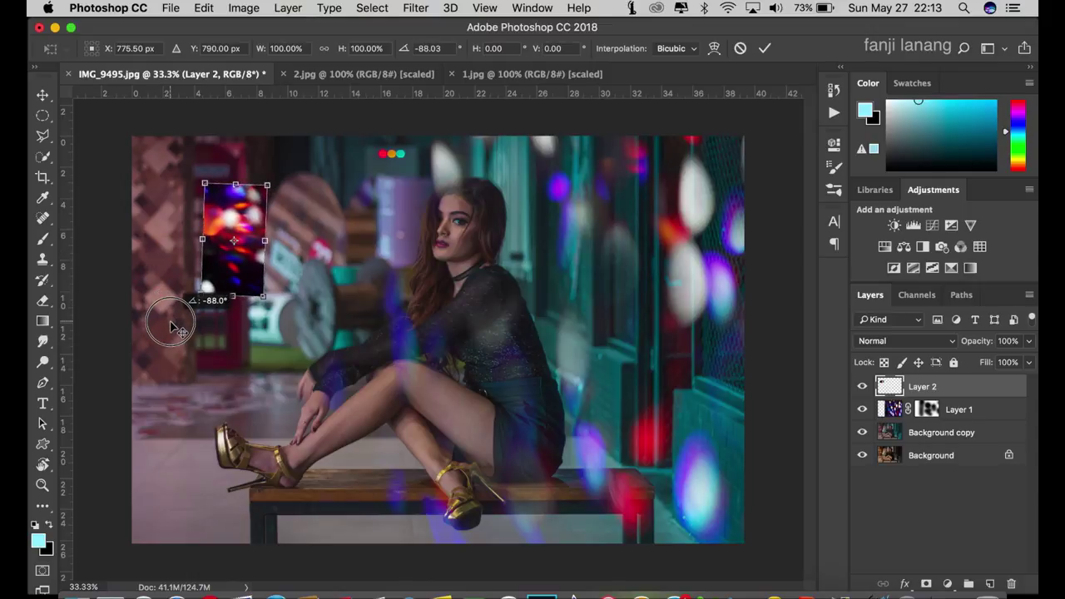
mouse_move(171, 327)
left_mouse_down()
mouse_move(171, 394)
mouse_move(131, 543)
left_mouse_up()
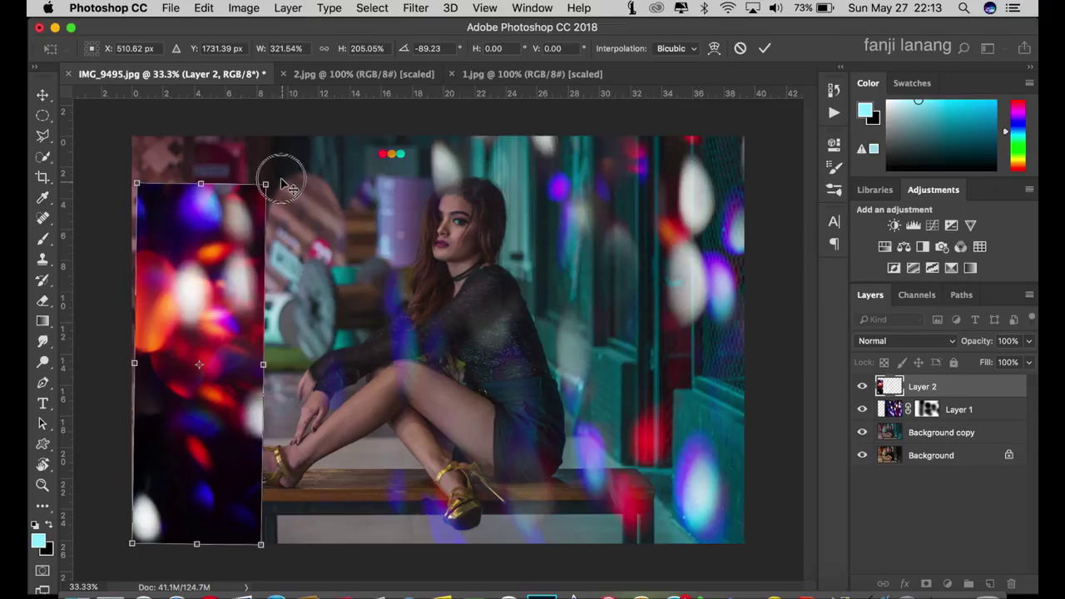
left_click_drag(264, 183, 398, 121)
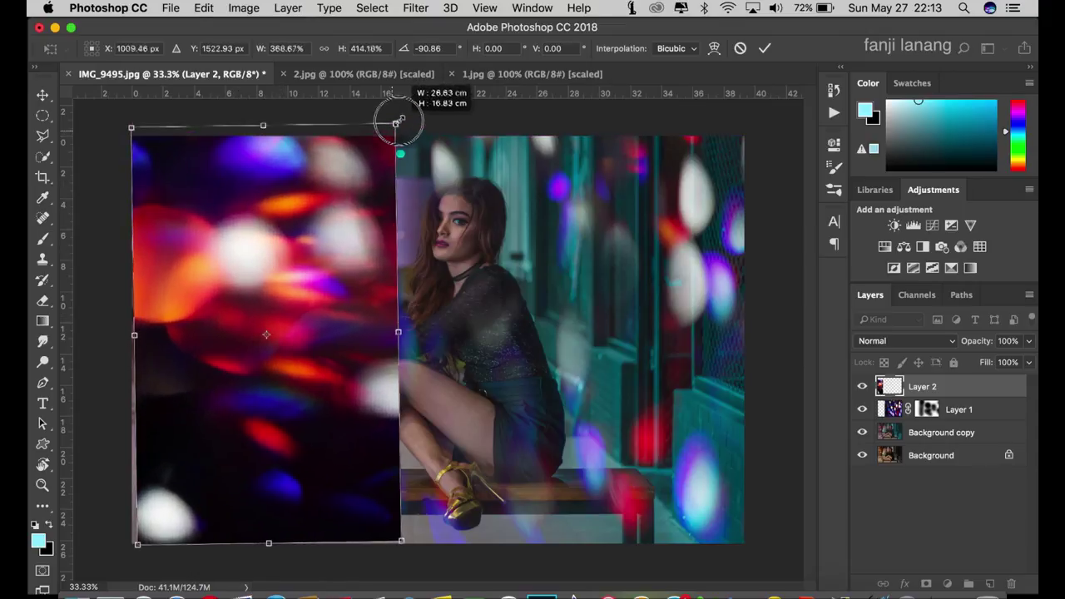
left_click_drag(137, 544, 124, 551)
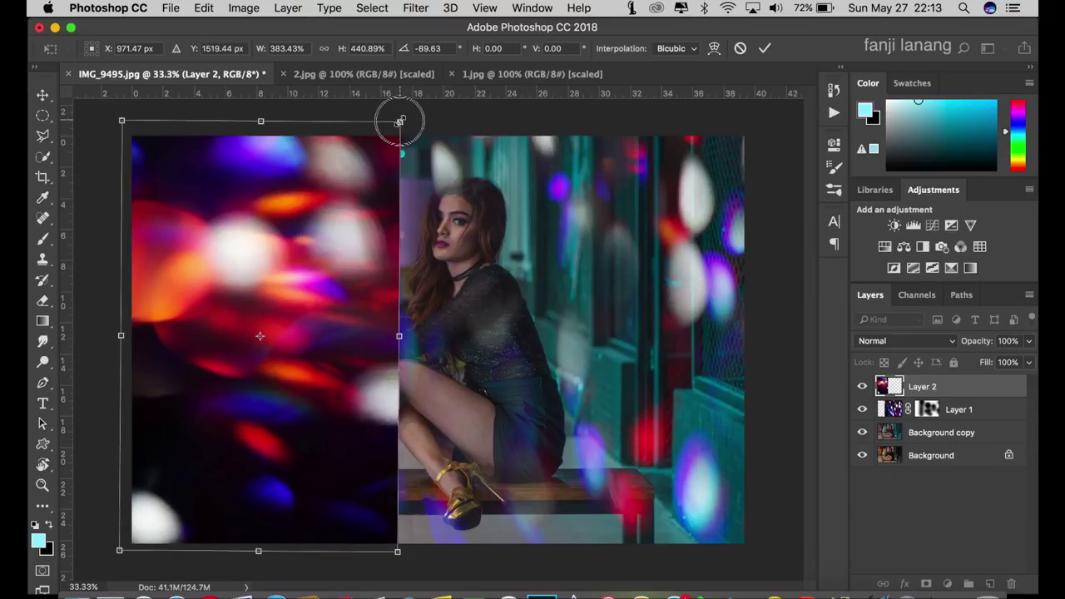
left_click_drag(398, 119, 396, 136)
left_click_drag(119, 340, 132, 342)
left_click_drag(396, 343, 466, 342)
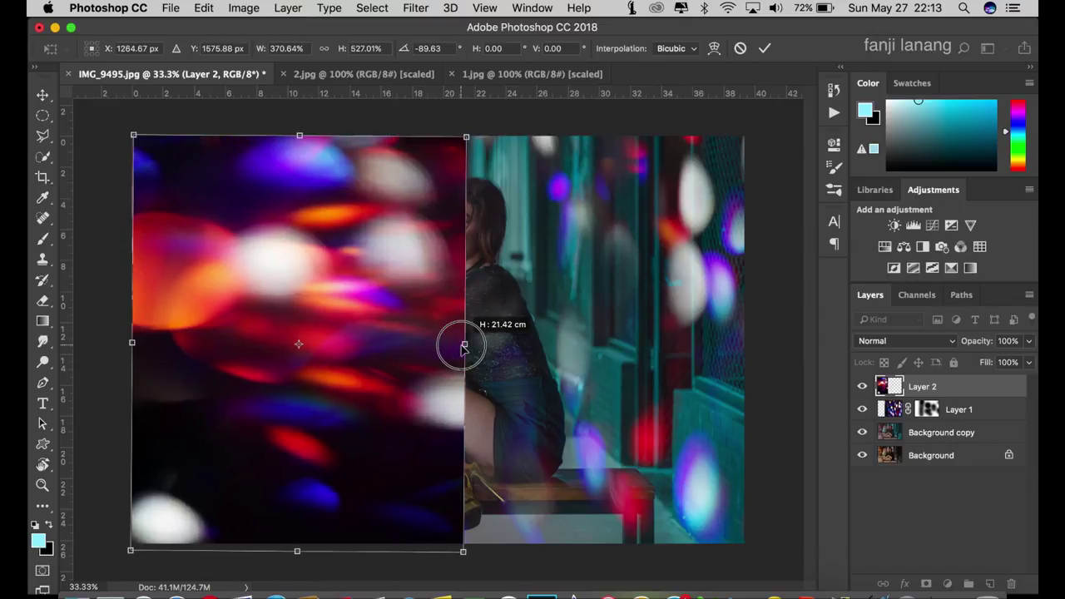
left_click(763, 48)
left_click(886, 341)
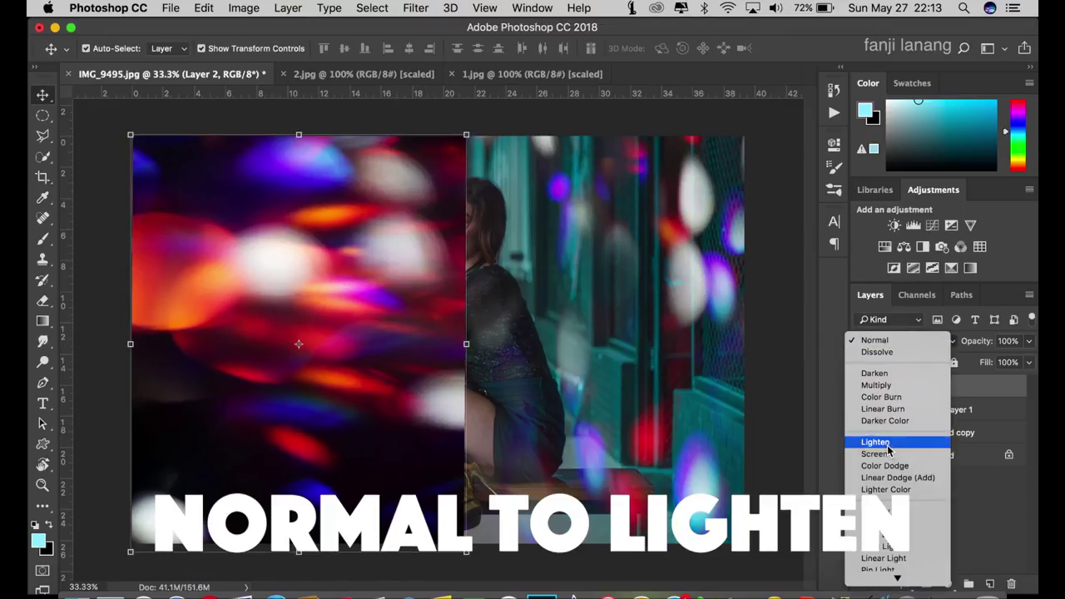
Set Layer 2 to Lighten mode, add a layer mask, and ready a black brush
left_click(875, 442)
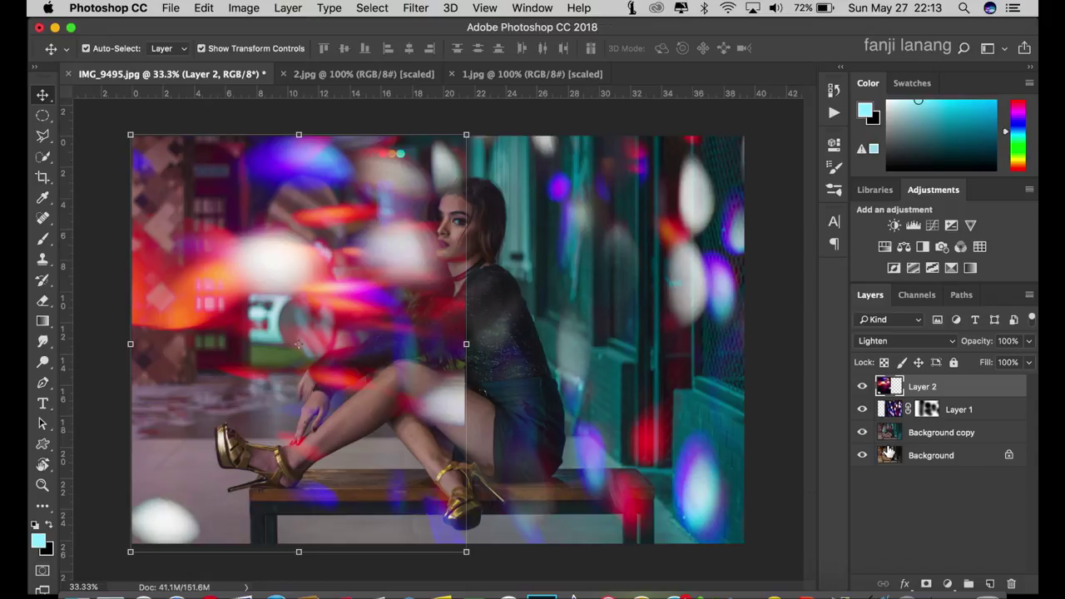
left_click(43, 238)
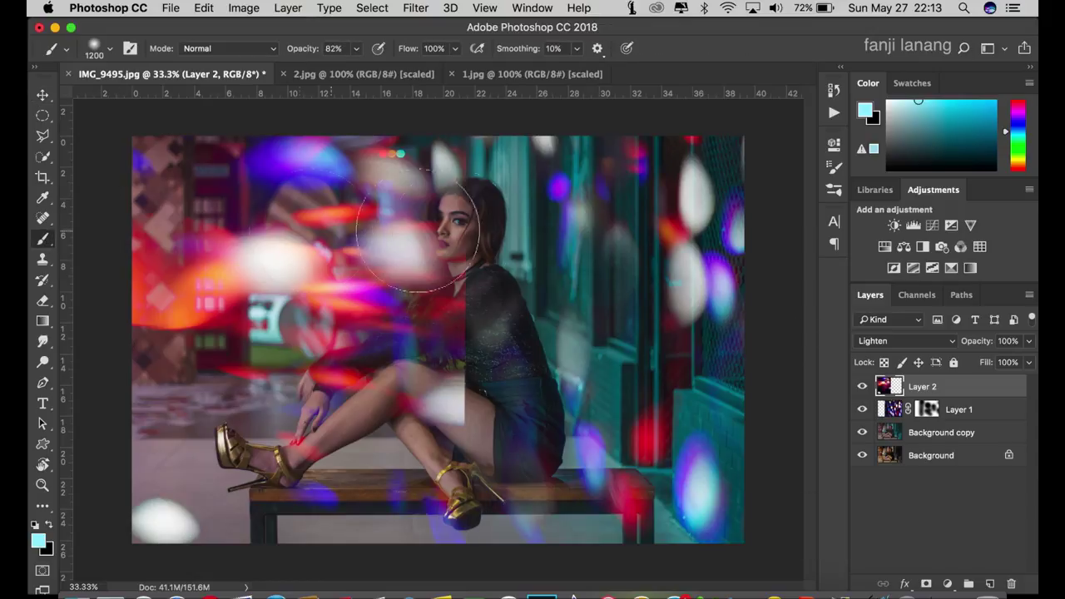
left_click(925, 584)
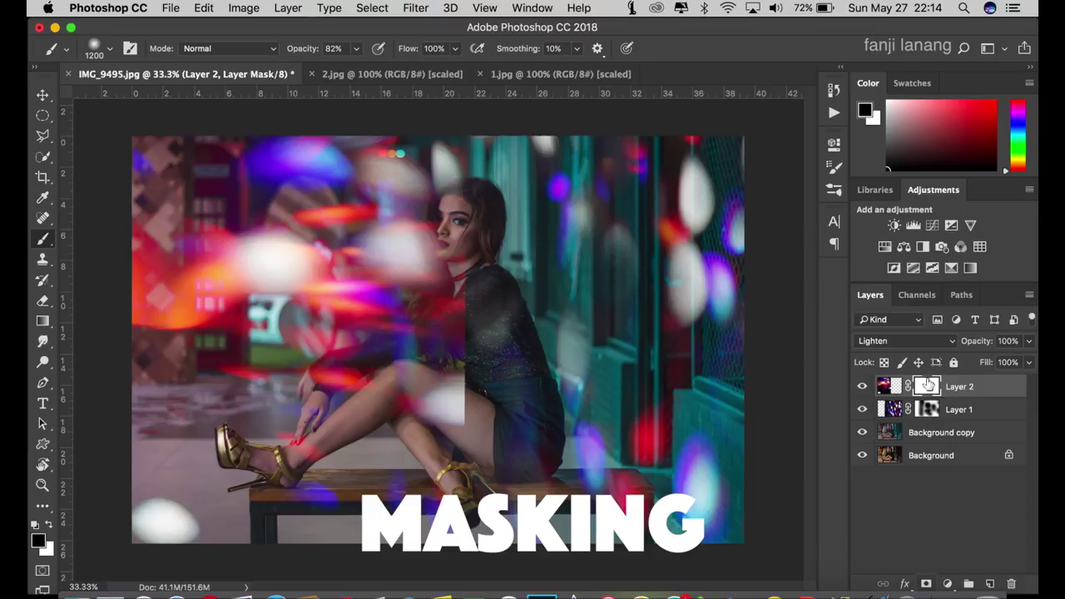
left_click(35, 524)
left_click(48, 524)
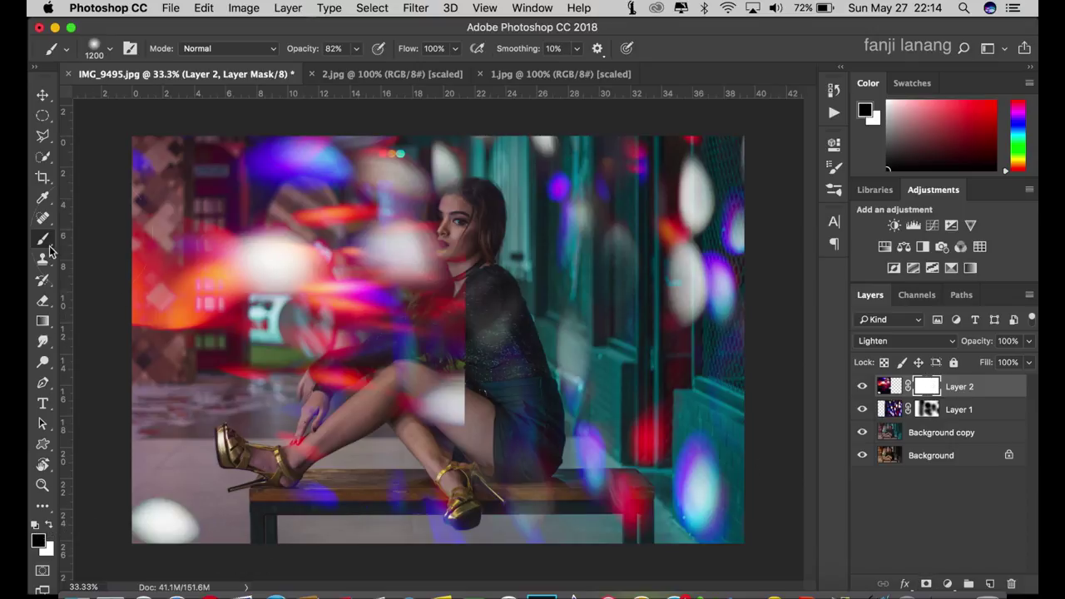
Mask the bokeh off the woman's face and hair, plus the red streak and white bokeh upper left
mouse_move(475, 185)
left_mouse_down()
mouse_move(474, 333)
mouse_move(454, 383)
mouse_move(466, 416)
mouse_move(450, 424)
mouse_move(452, 488)
left_mouse_up()
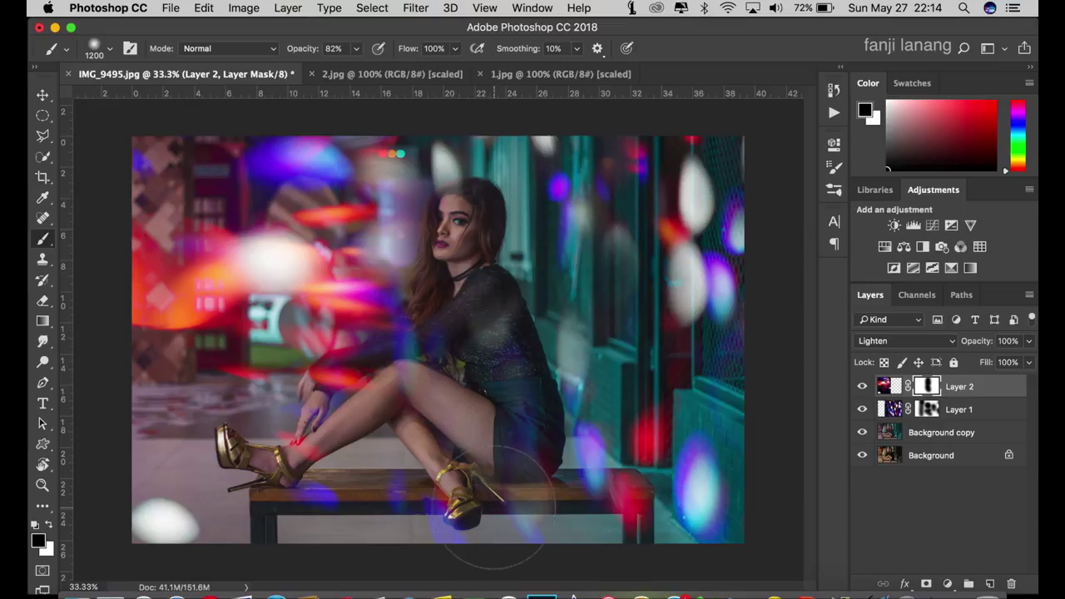
left_click_drag(335, 241, 361, 209)
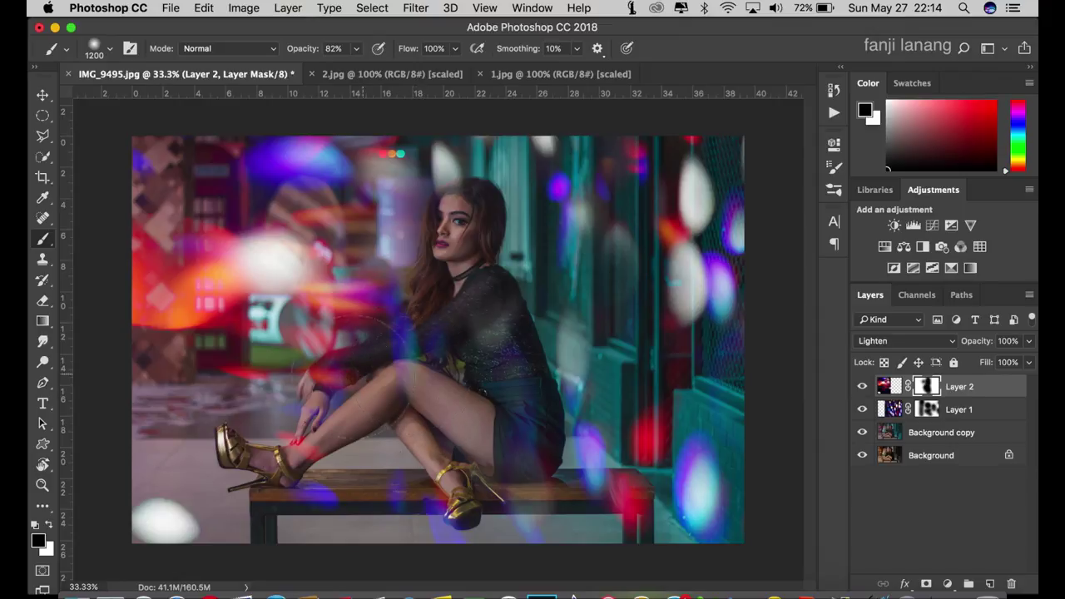
left_click(237, 274)
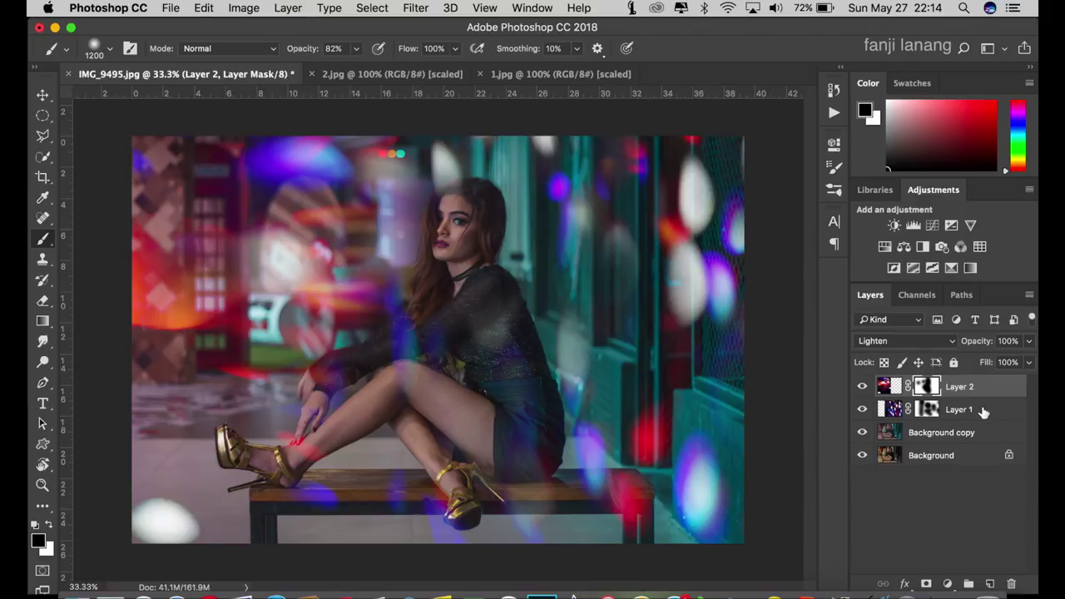
left_click(929, 409)
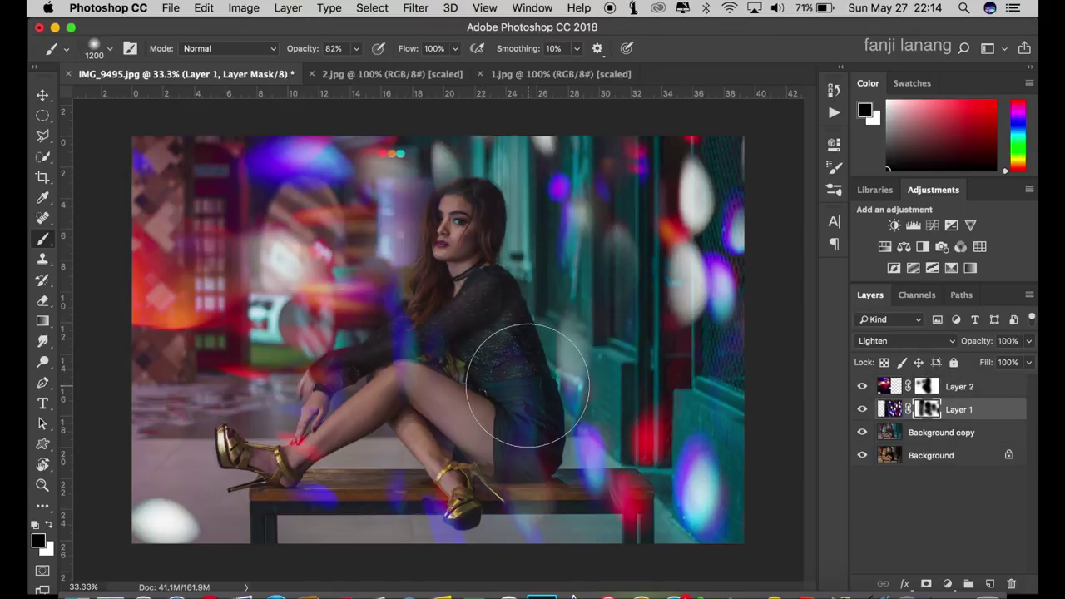
left_click(973, 387)
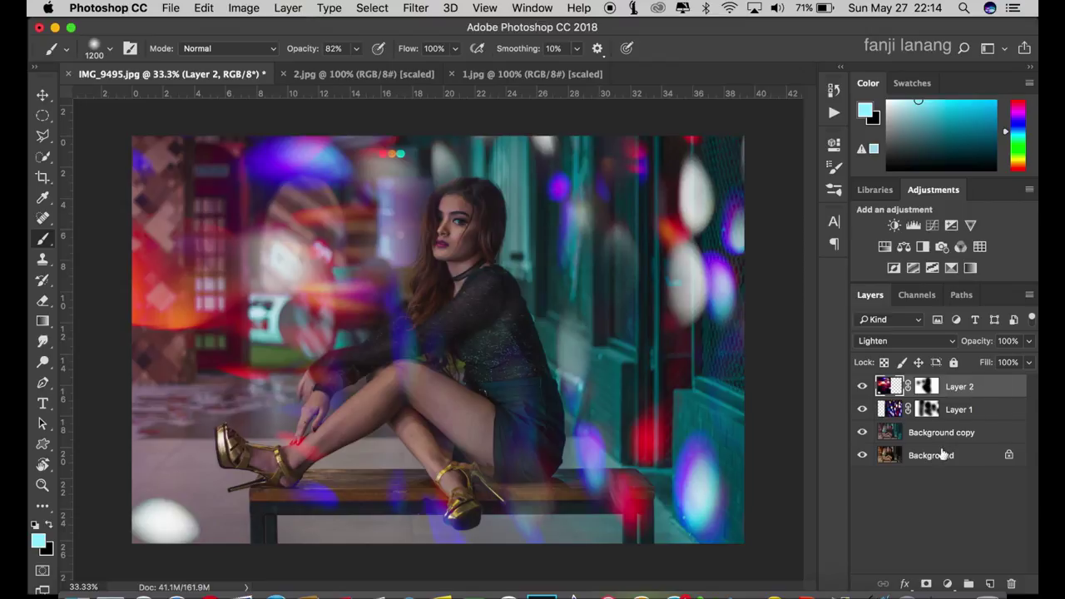
Add a Curves layer with raised midpoint, black point at input 6, and white output 210
left_click(947, 586)
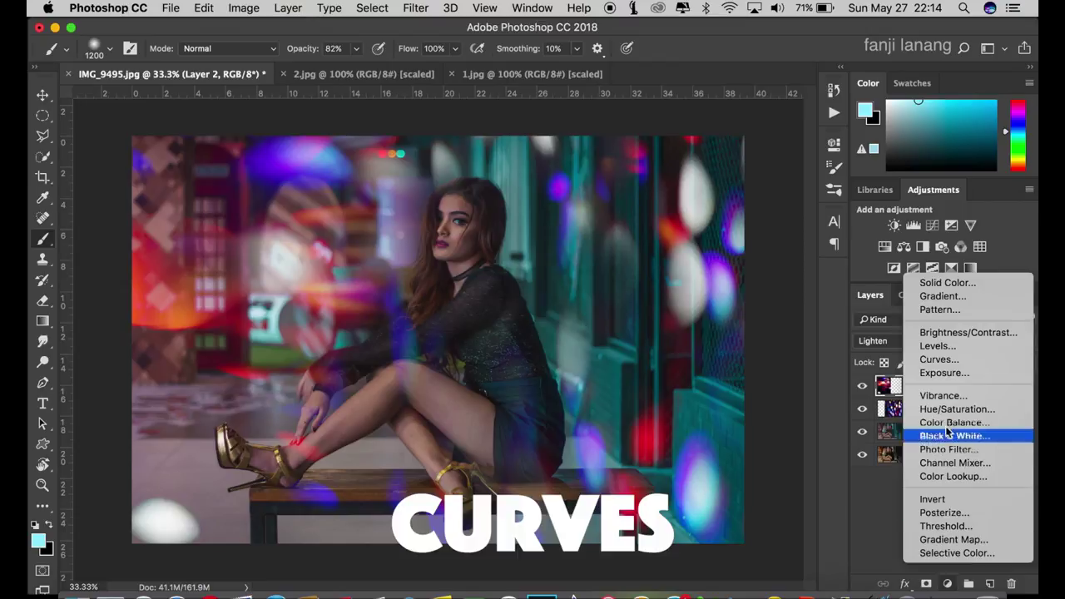
left_click(936, 358)
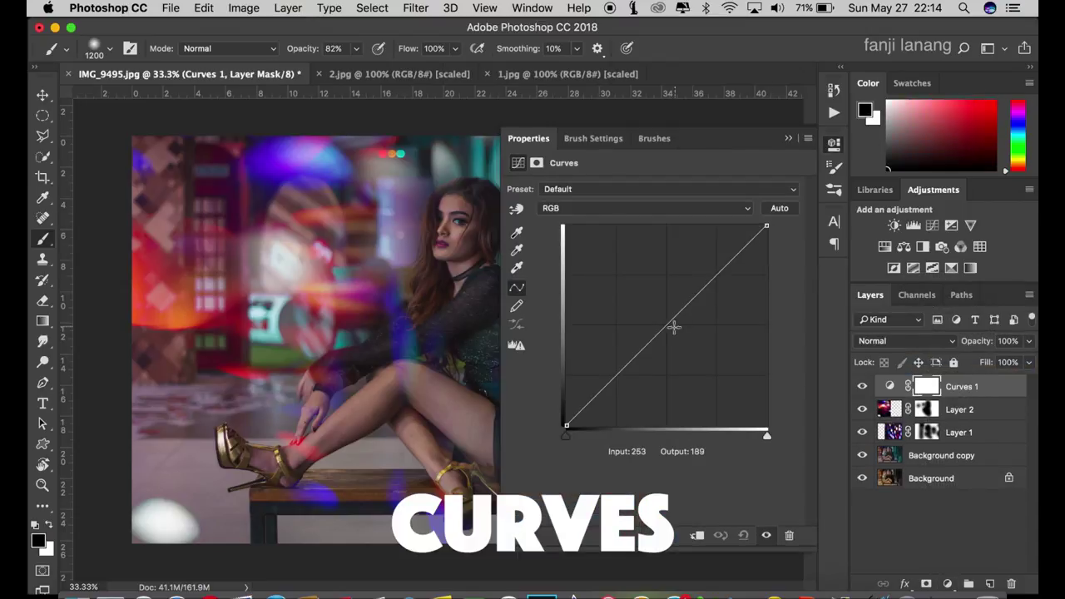
left_click_drag(666, 326, 666, 302)
left_click_drag(567, 427, 576, 431)
mouse_move(765, 228)
left_mouse_down()
mouse_move(772, 266)
mouse_move(775, 222)
mouse_move(772, 250)
left_mouse_up()
left_click(788, 140)
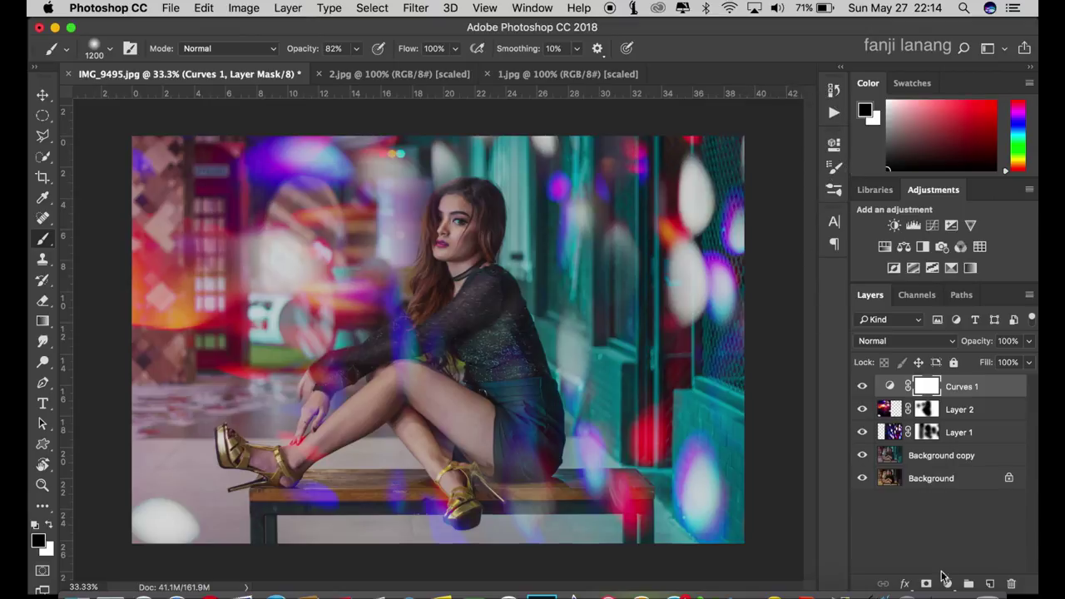
Add a second Curves layer darkening shadows, anchored at 130/113, with black output 17
left_click(947, 582)
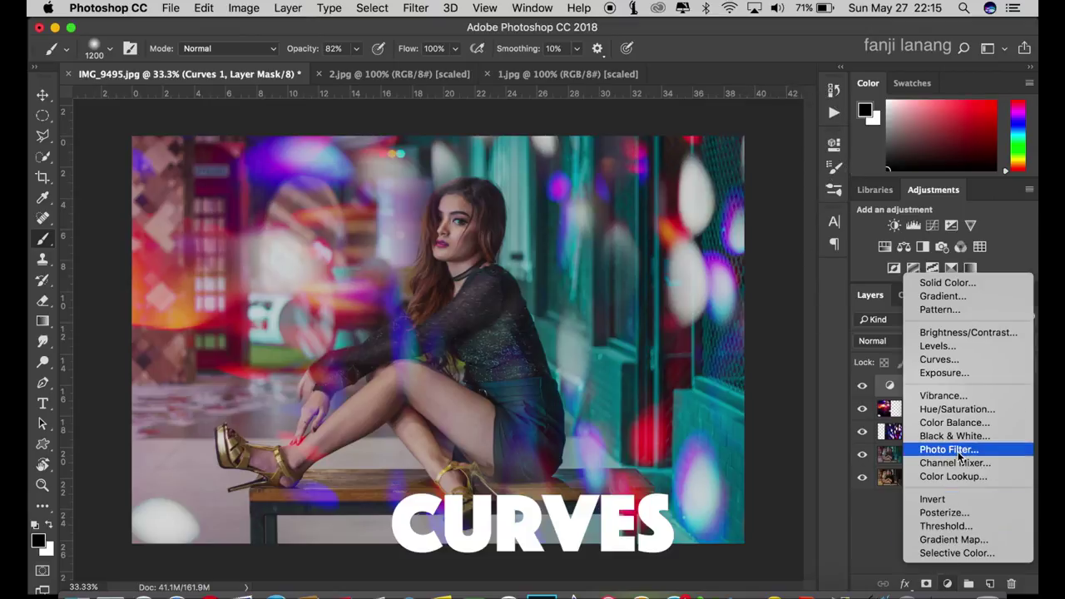
left_click(757, 264)
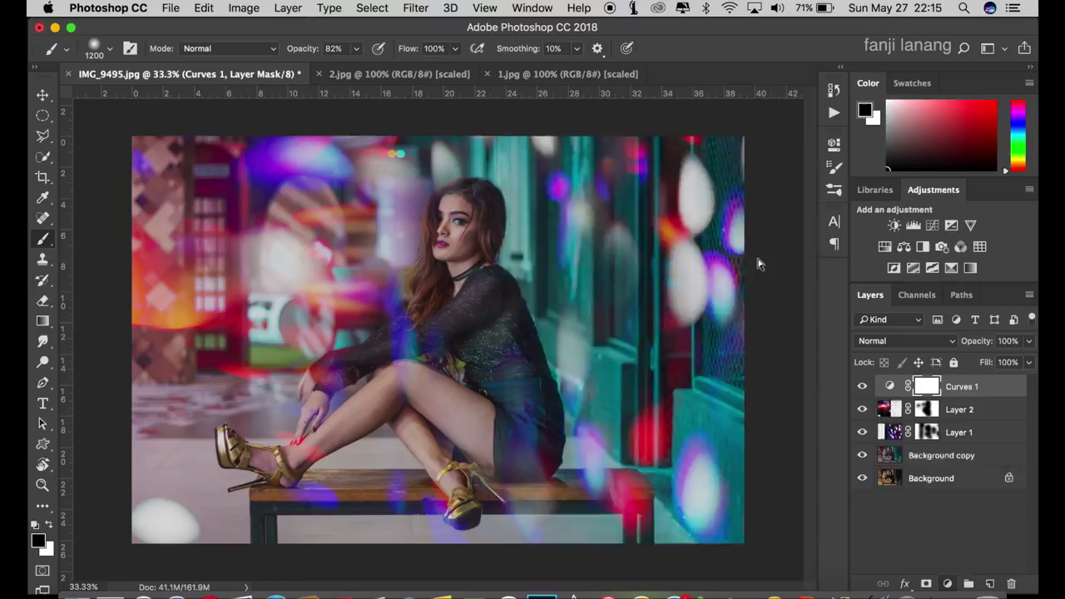
mouse_move(566, 429)
left_mouse_down()
mouse_move(566, 414)
mouse_move(612, 394)
left_mouse_up()
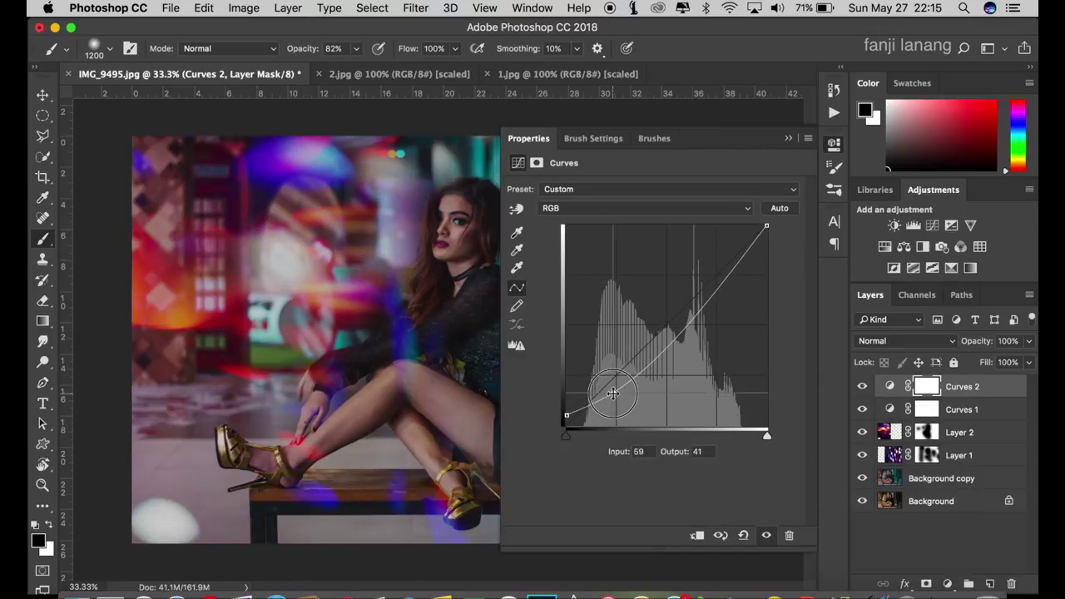
left_click_drag(612, 394, 616, 391)
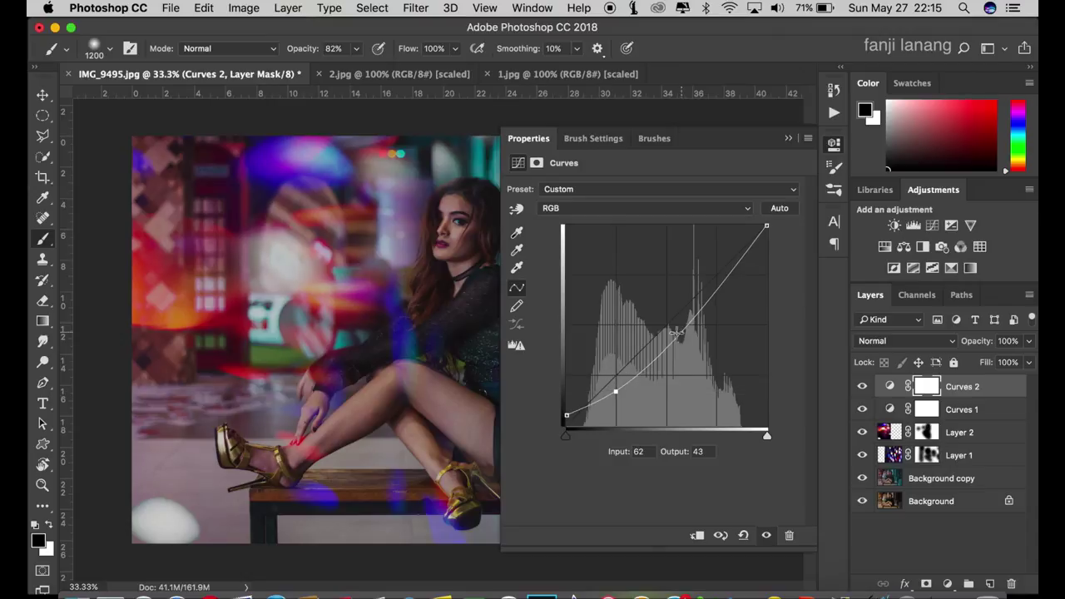
left_click(669, 334)
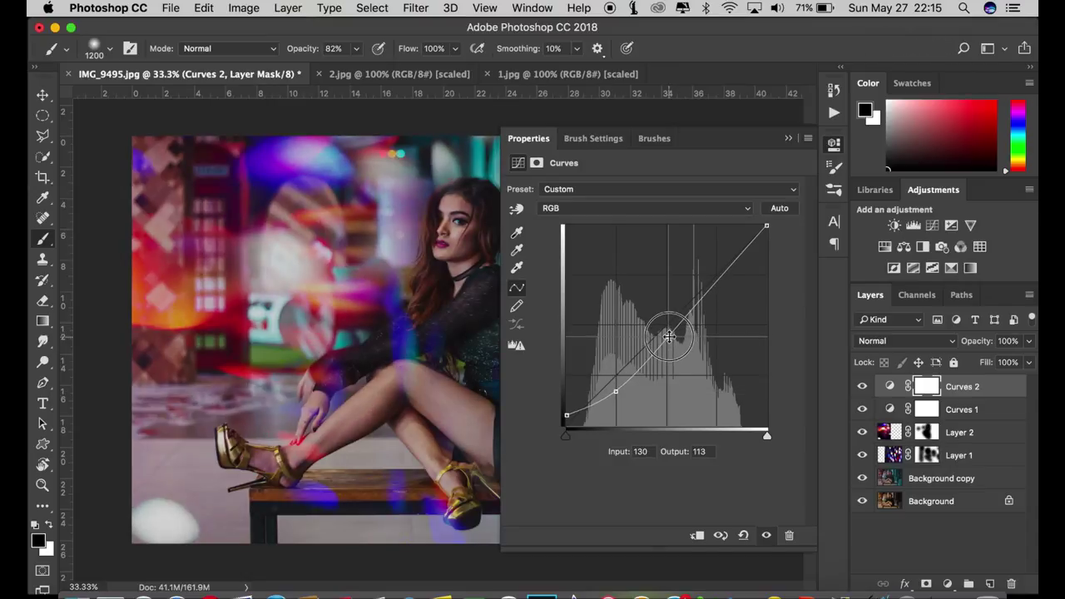
left_click_drag(566, 413, 556, 411)
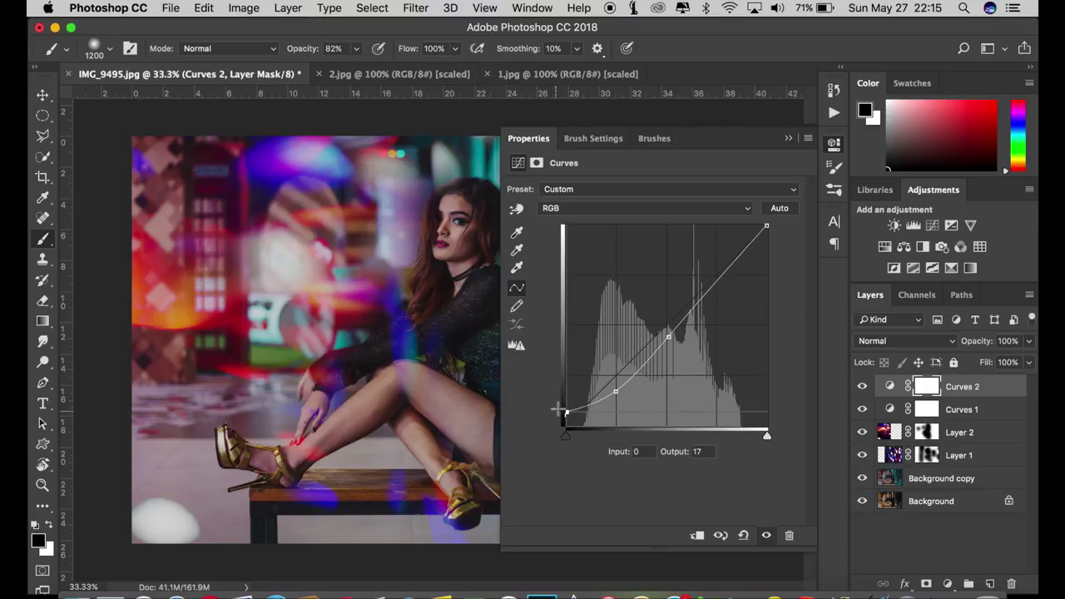
left_click(791, 140)
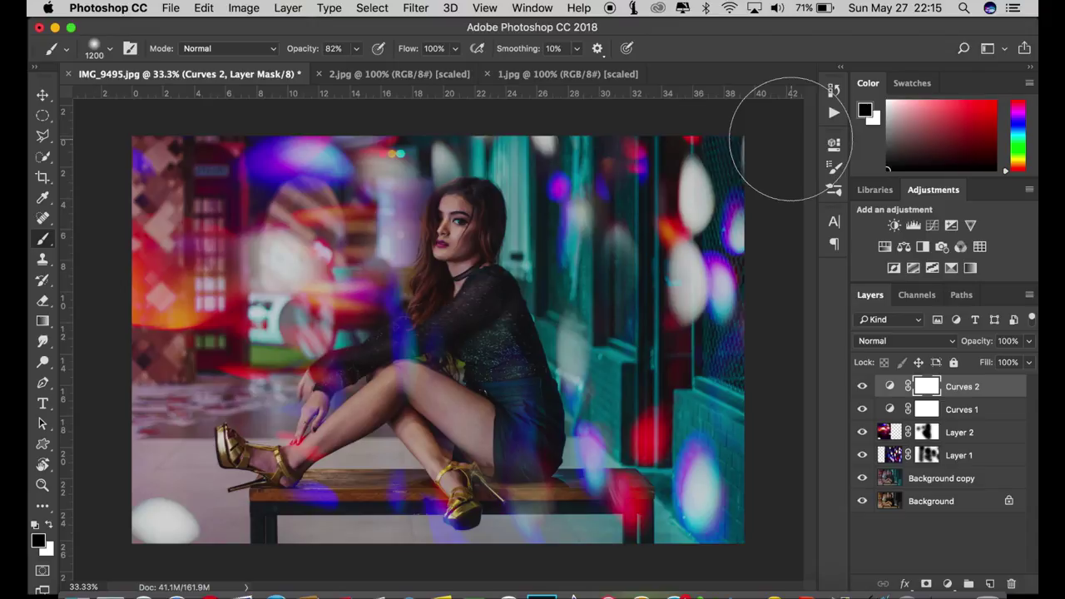
left_click(859, 388)
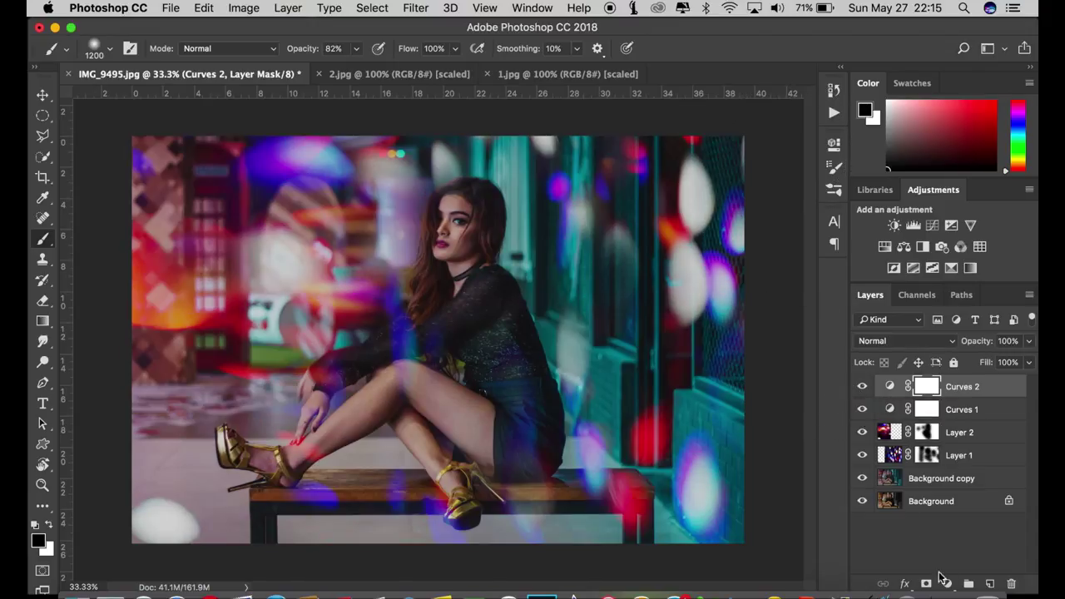
Create a new empty layer and load the watermark stamp brush preset
left_click(946, 585)
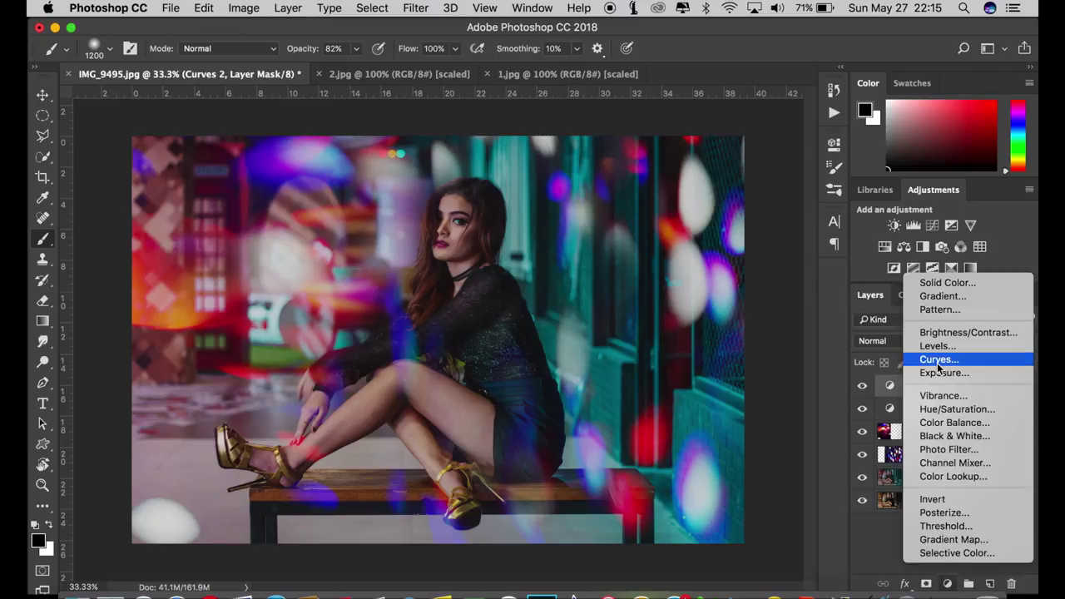
left_click(795, 267)
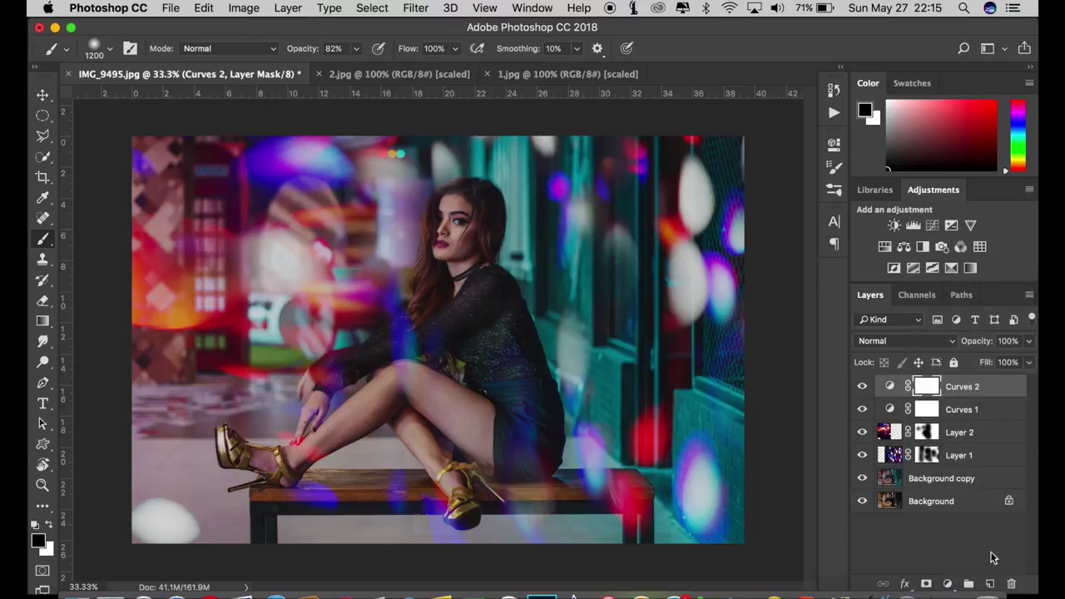
left_click(991, 585)
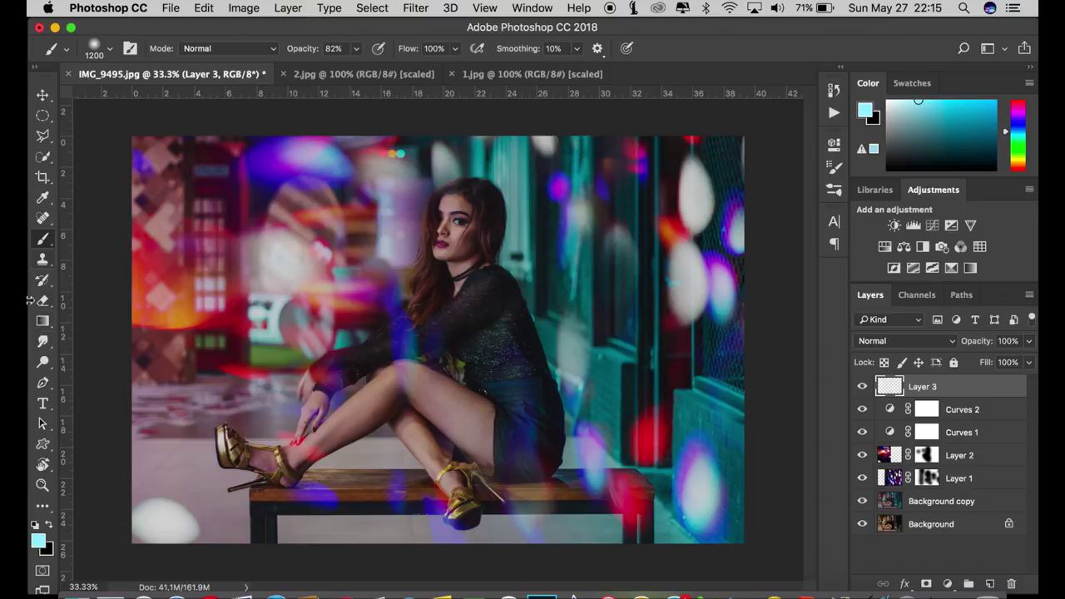
left_click(107, 47)
left_click(138, 167)
left_click(769, 58)
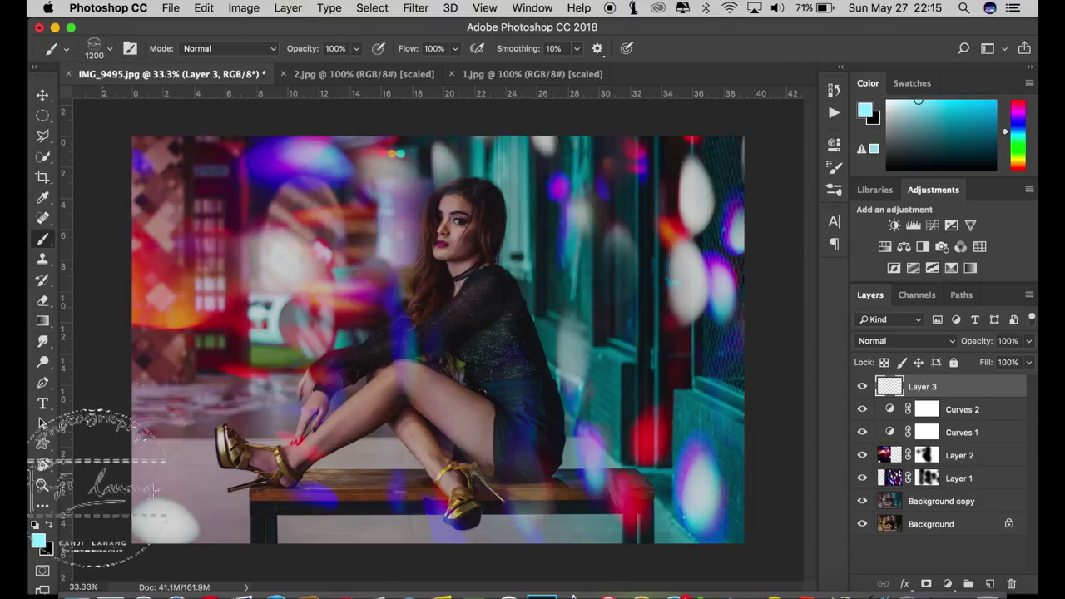
Stamp a white size-400 watermark near the image's upper-left corner
left_click(36, 526)
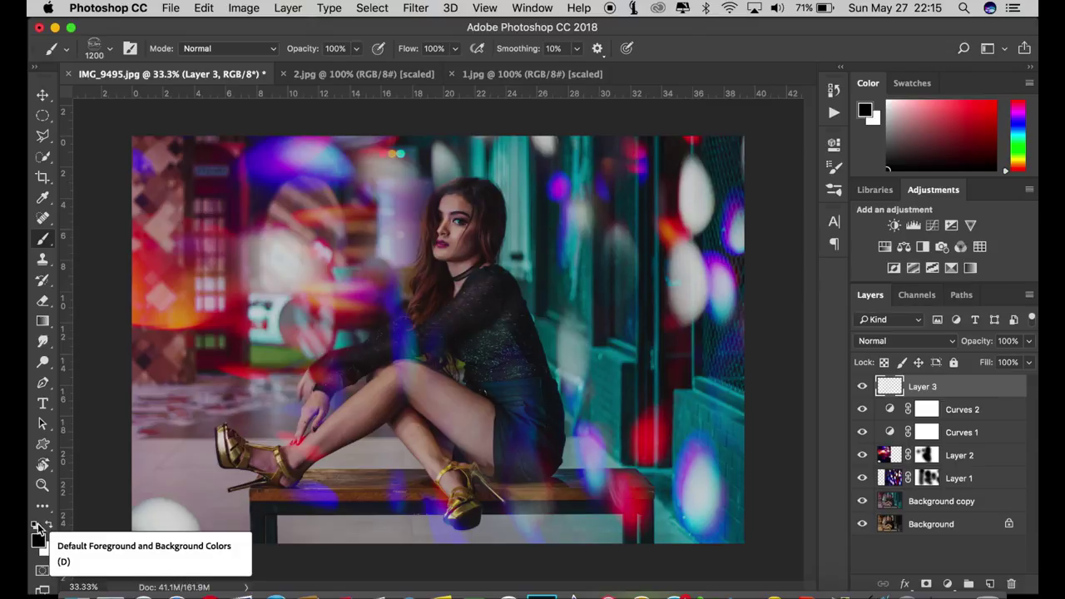
left_click(51, 530)
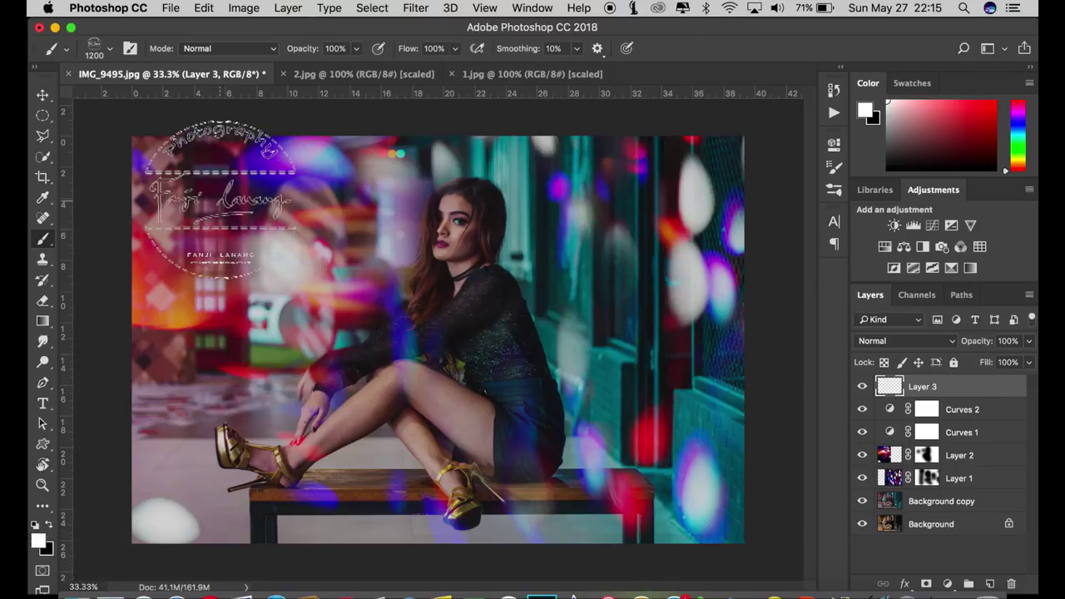
key("bracketleft")
key("bracketleft")
key("bracketleft")
key("bracketleft")
key("bracketleft")
key("bracketleft")
key("bracketleft")
key("bracketleft")
key("bracketleft")
left_click(167, 171)
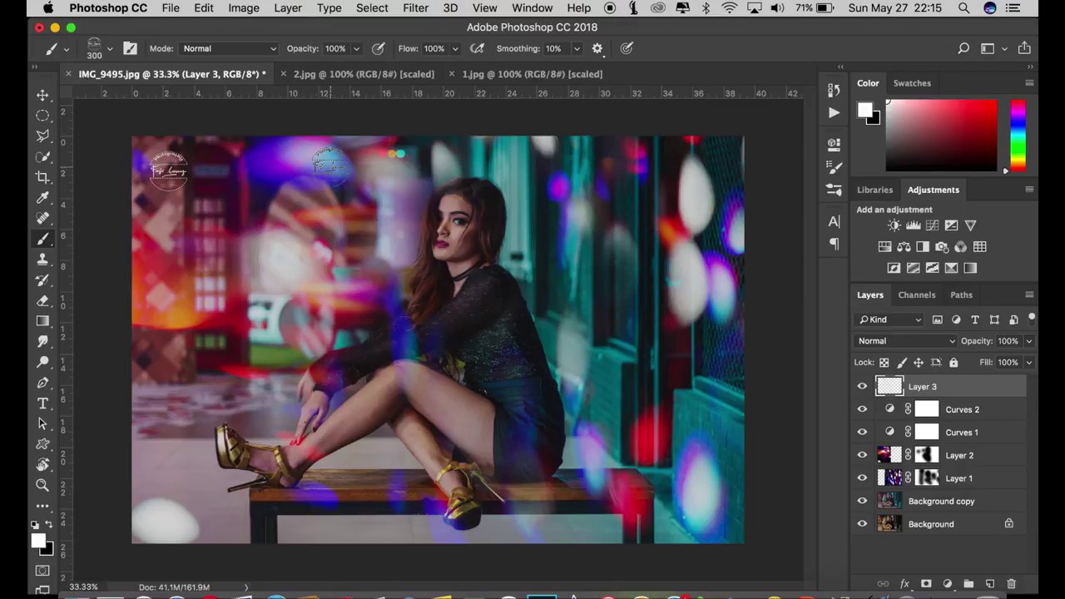